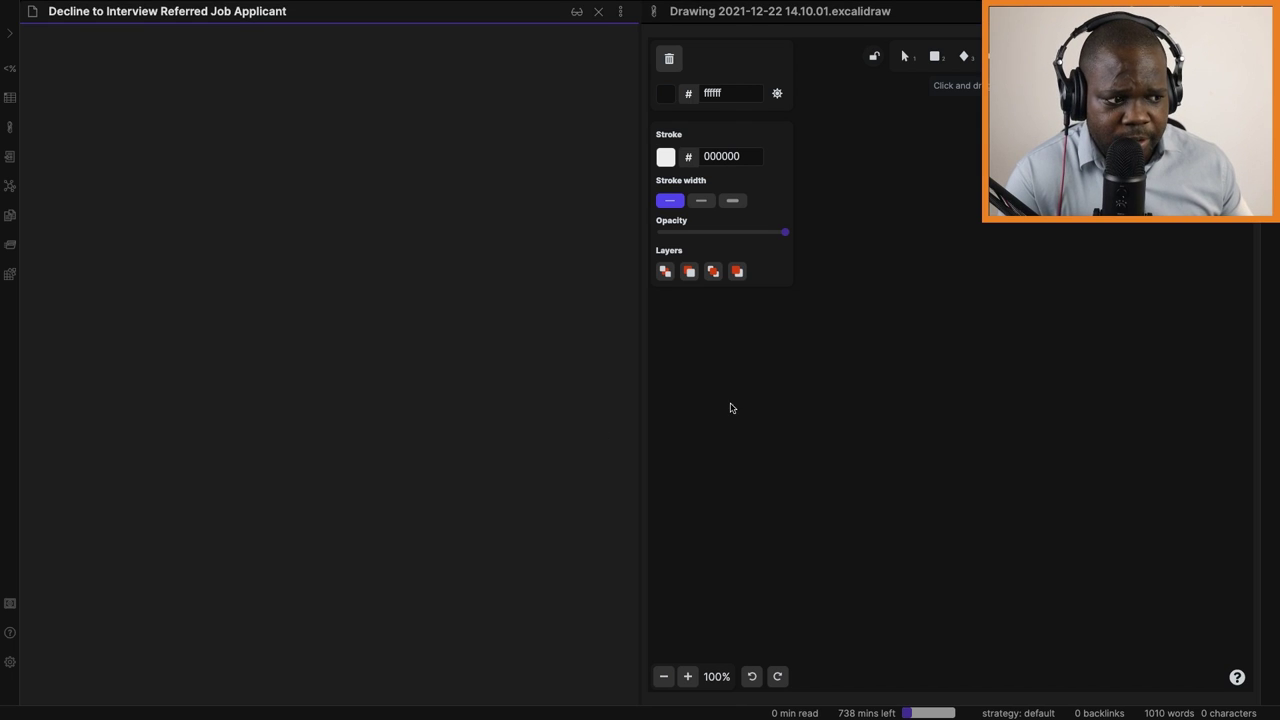
Sketch two freehand cup-shaped outlines and a small circle, with two curved lines running between the circle and the upper outline.
mouse_move(734, 407)
mouse_down()
mouse_move(746, 454)
mouse_move(738, 405)
mouse_up()
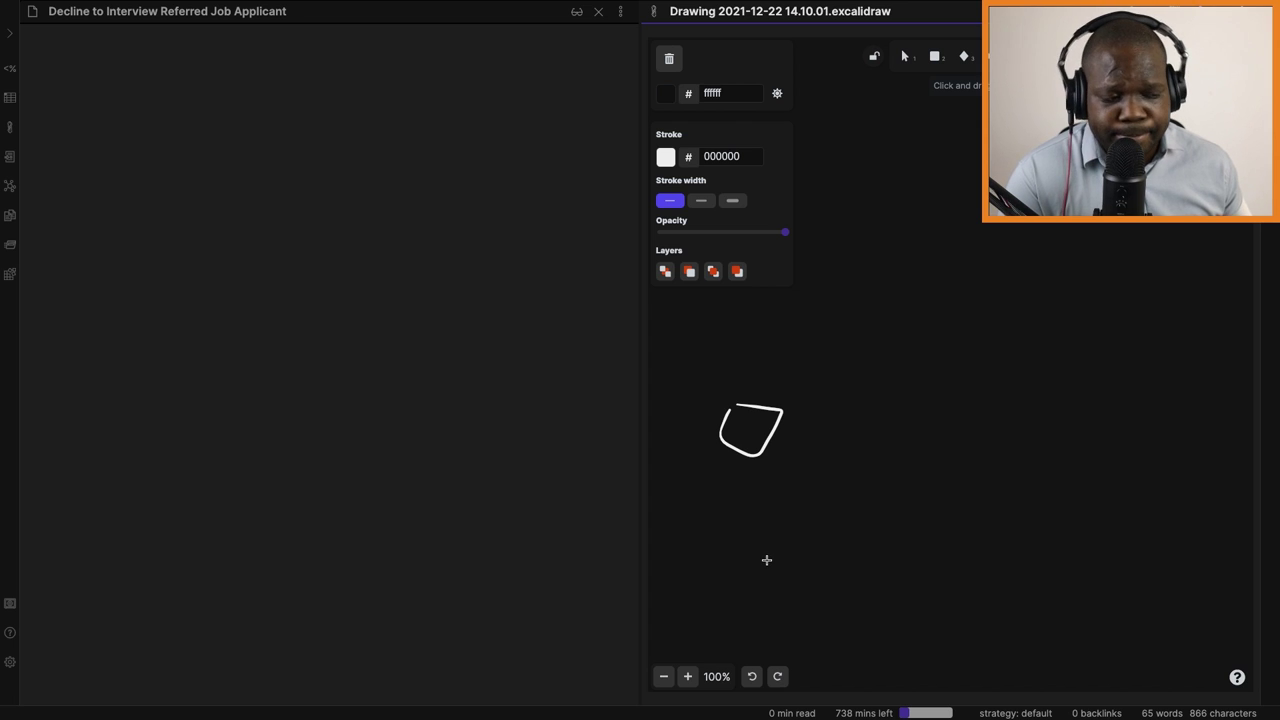
mouse_move(774, 549)
mouse_down()
mouse_move(786, 551)
mouse_move(776, 467)
mouse_move(830, 456)
mouse_up()
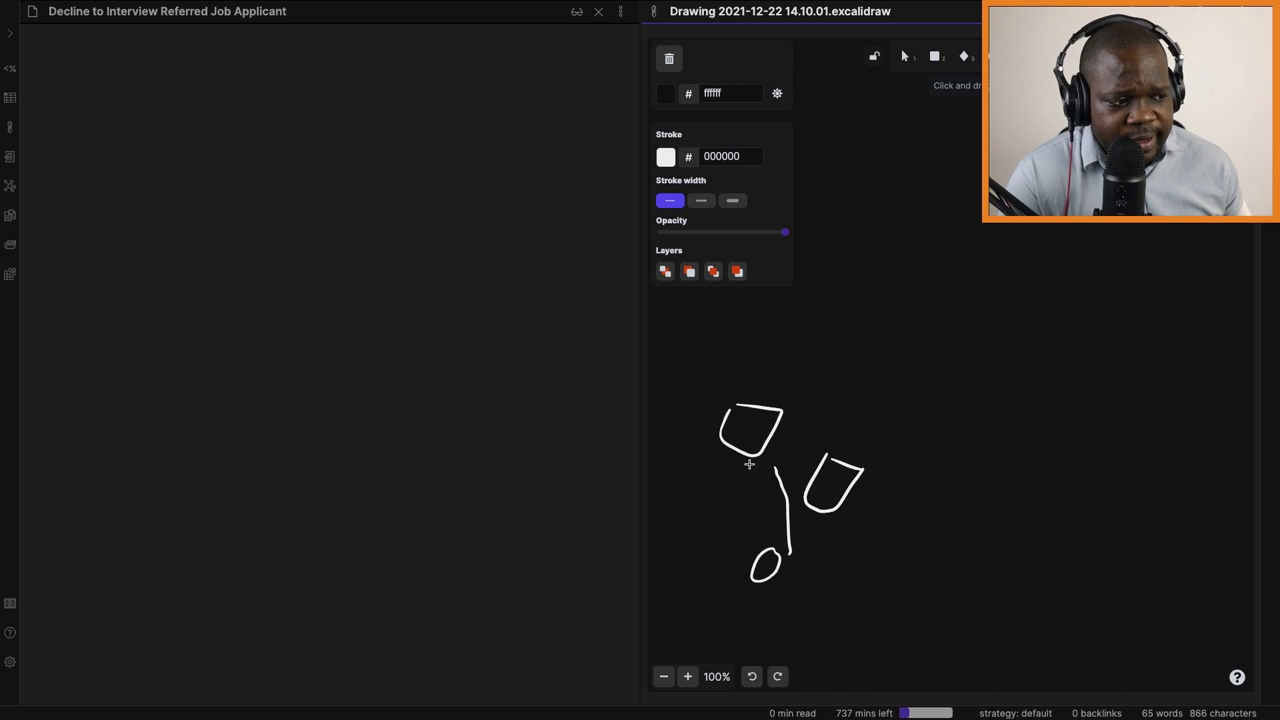
drag(759, 462, 755, 557)
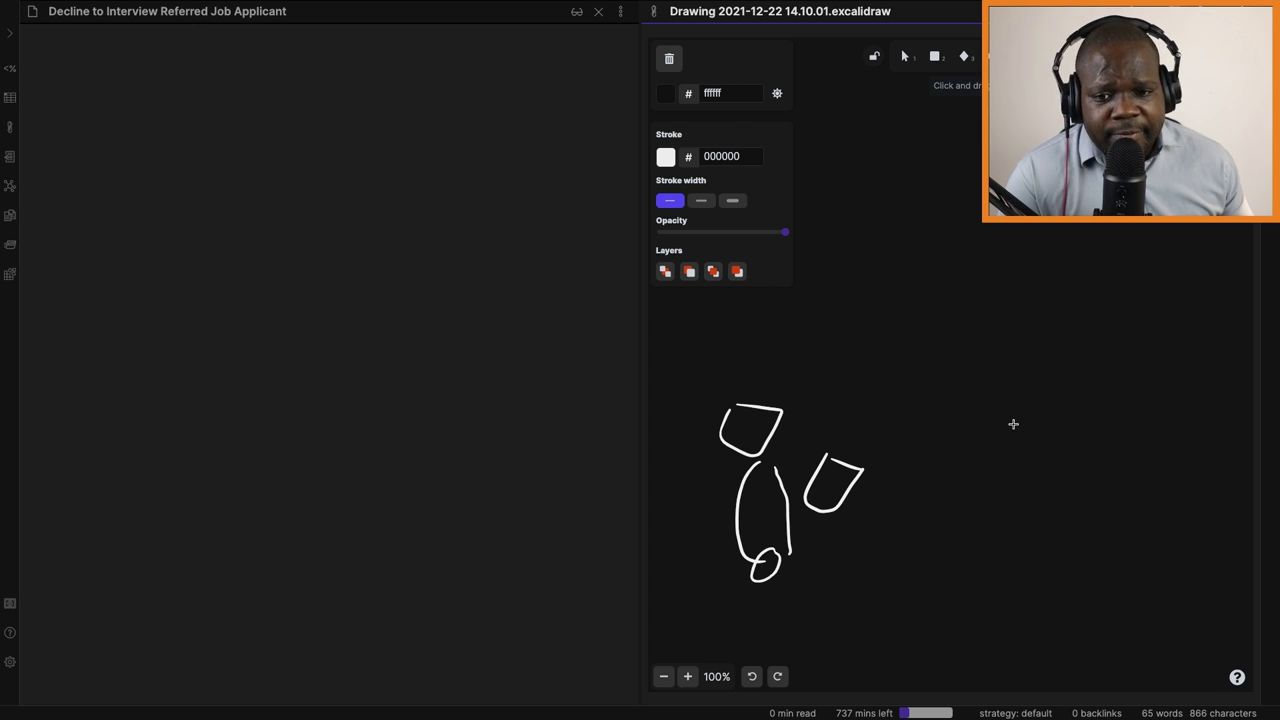
Draw a long slanted dividing line beside the sketched shapes and a small freehand square on its far side.
click(977, 366)
drag(936, 505, 907, 603)
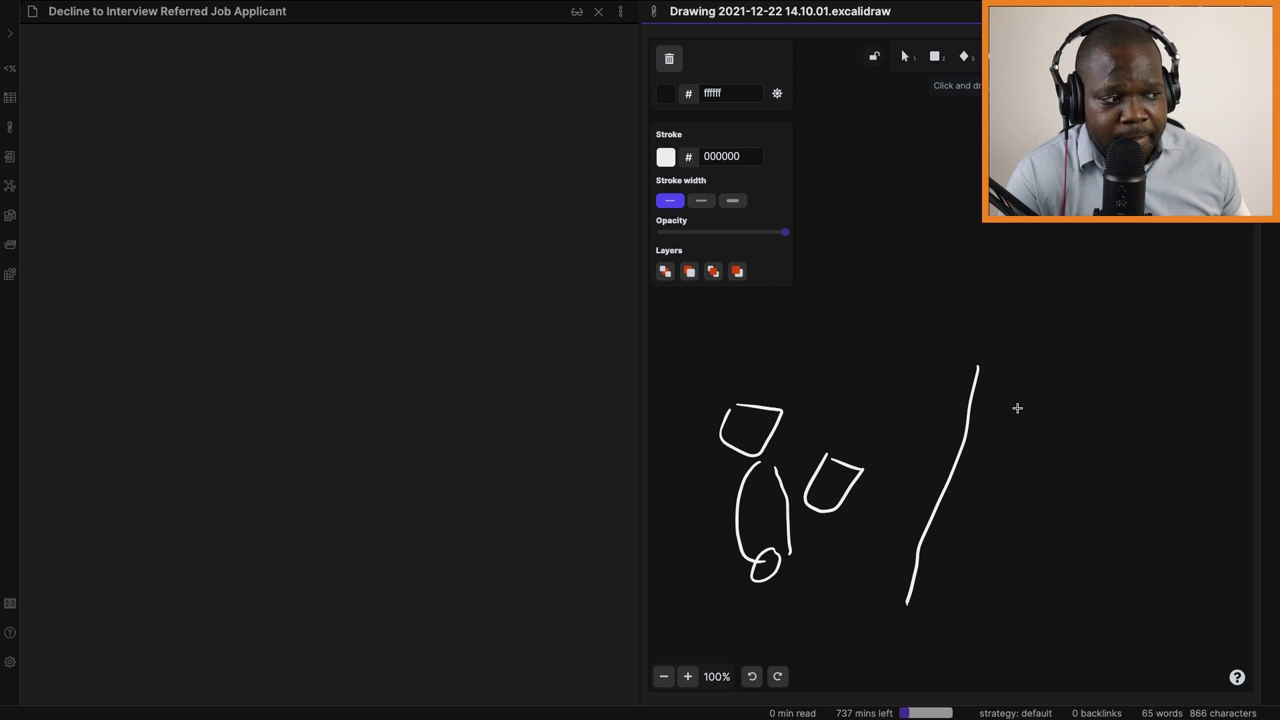
drag(1016, 407, 1014, 408)
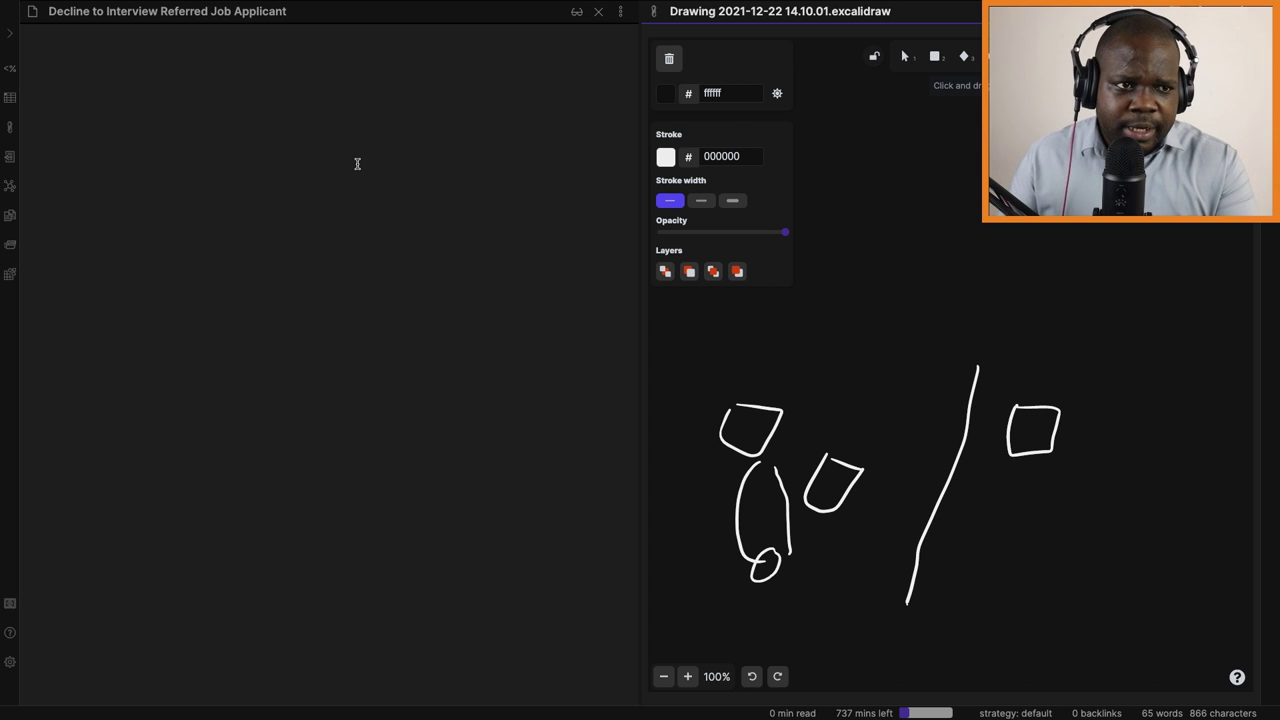
Add a level-three heading reading "Subject: Decline to interview" to the empty note.
click(320, 132)
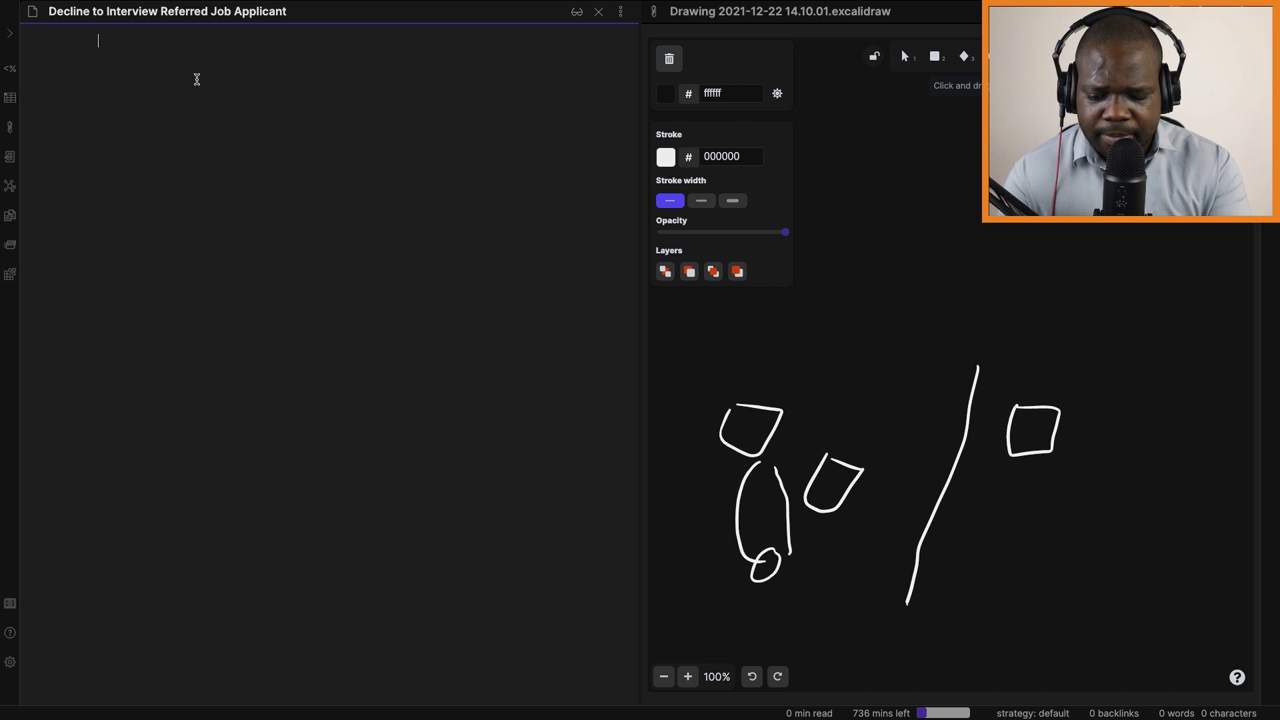
text(##)
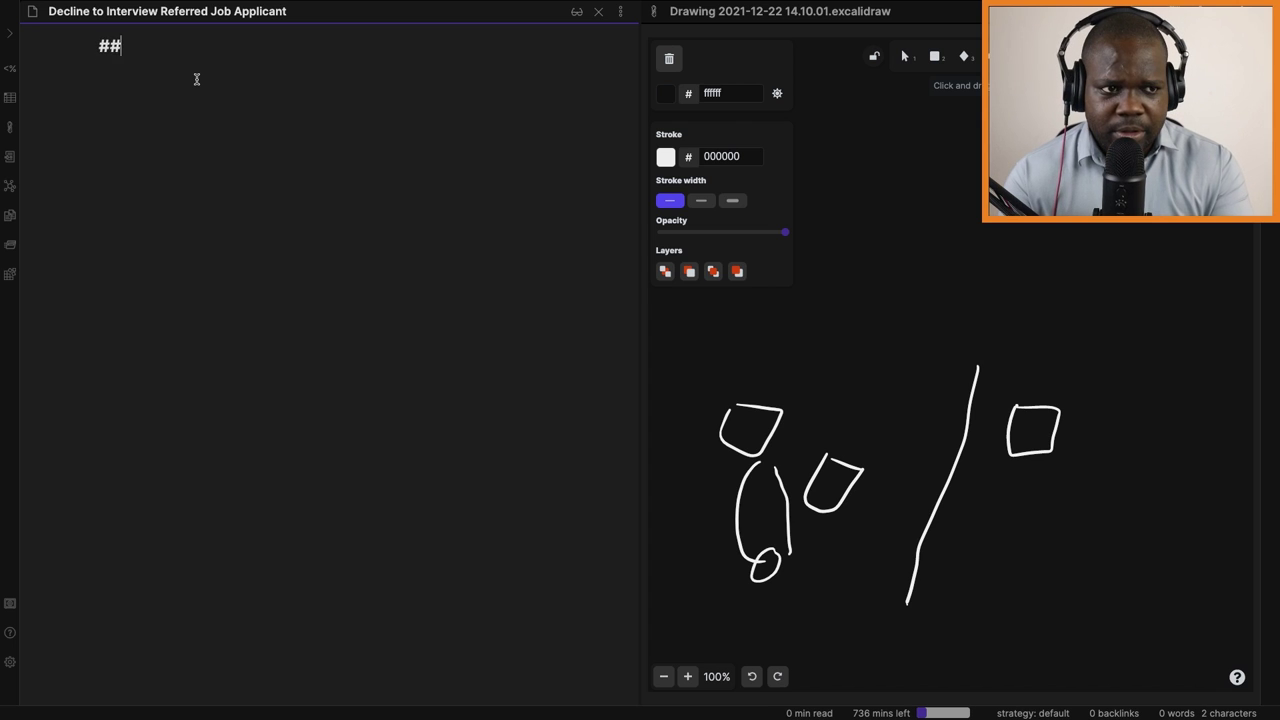
text(# Subject:)
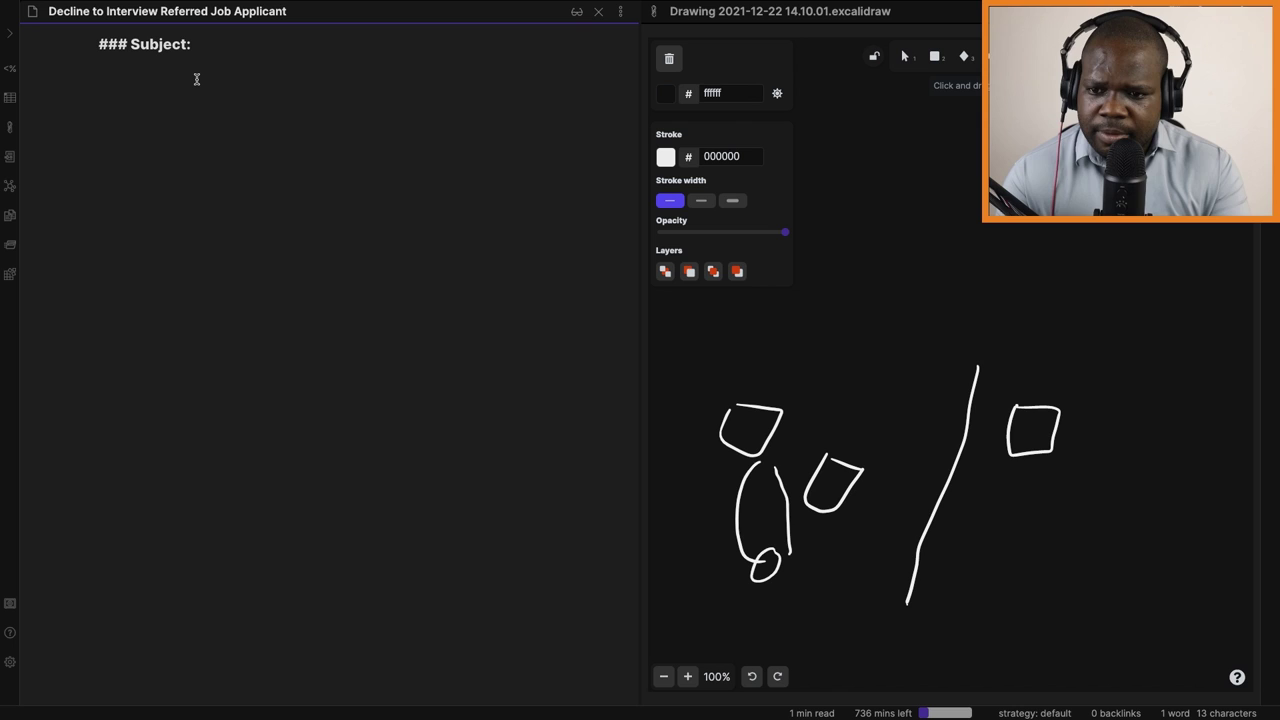
text( Decline)
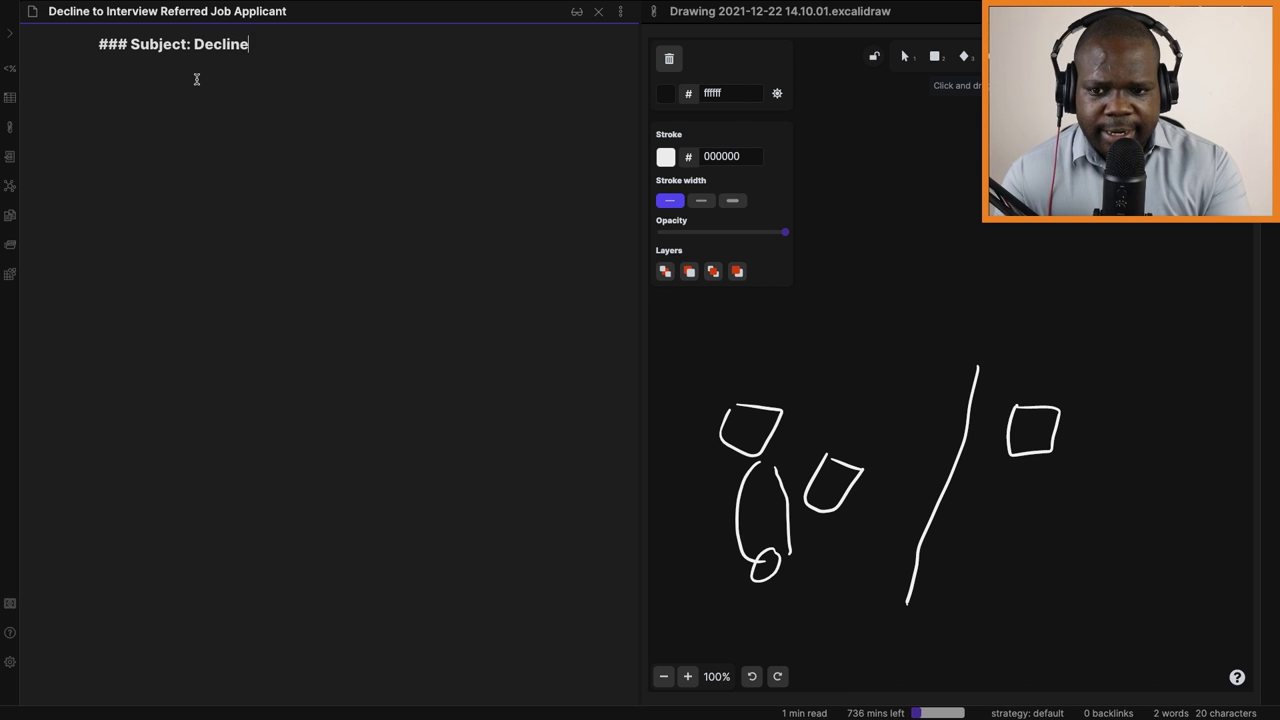
text( to intervoe)
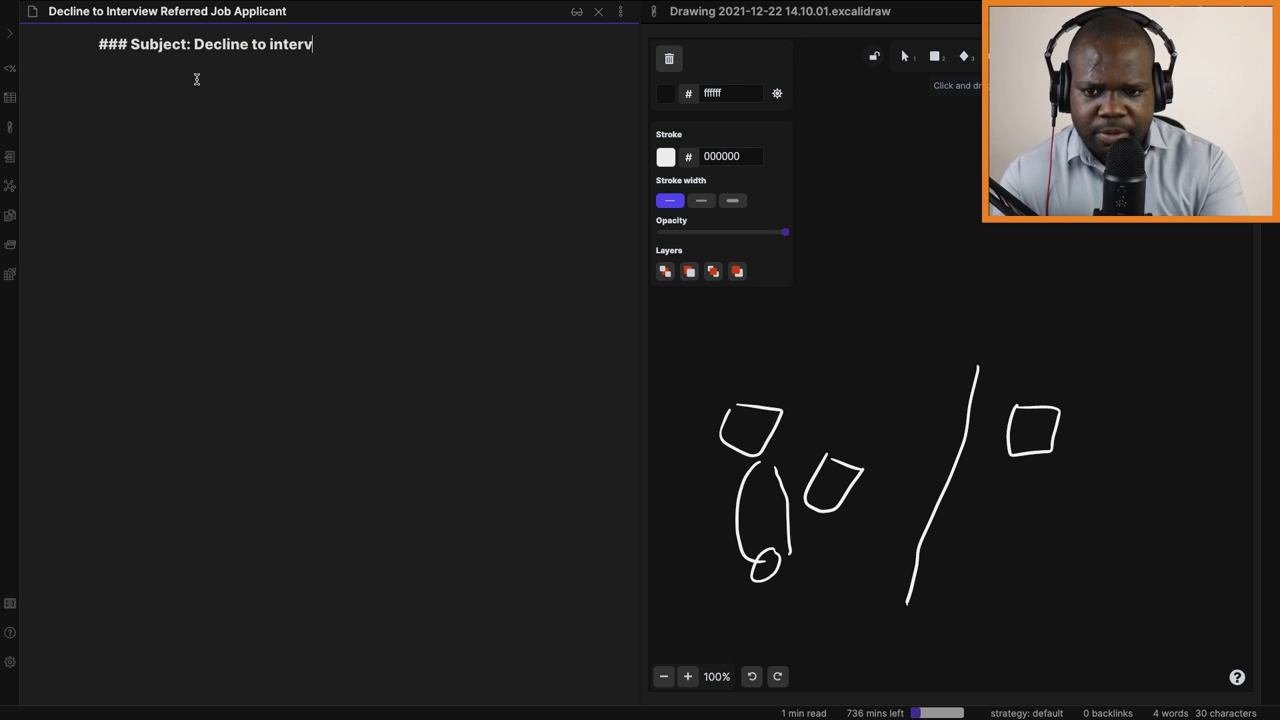
key(BackSpace)
key(BackSpace)
text(iw)
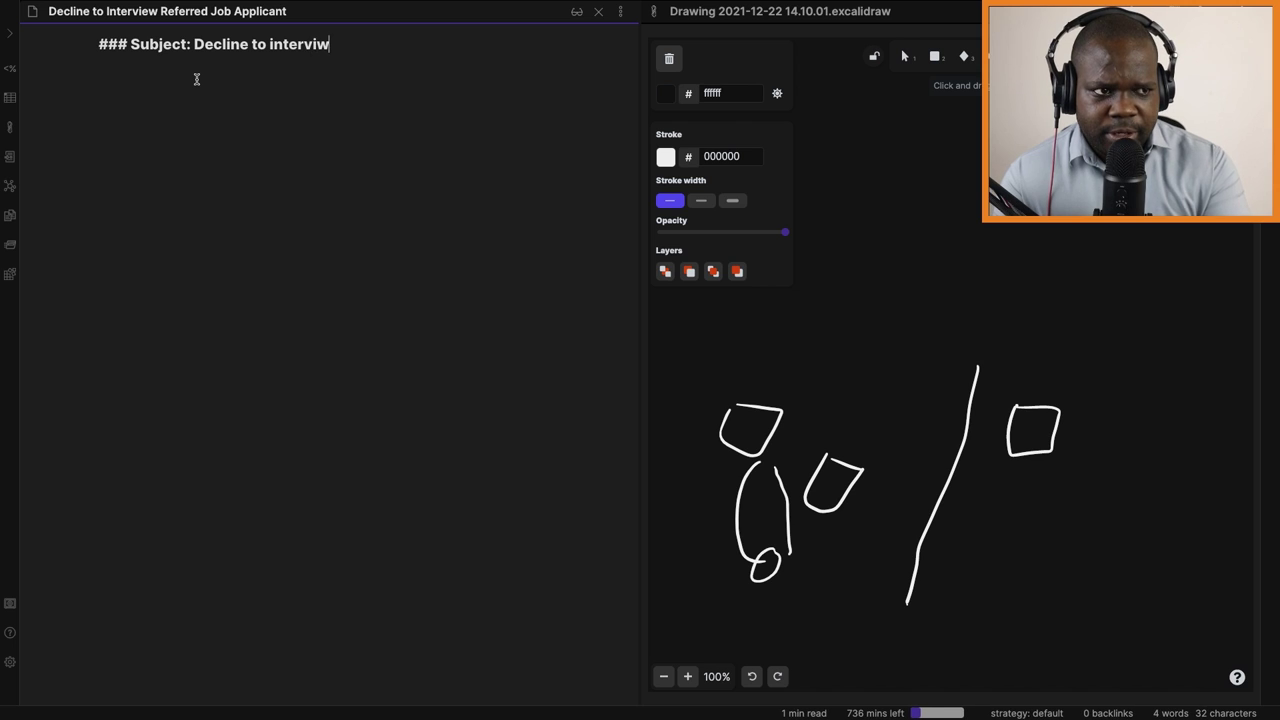
key(BackSpace)
text(ew)
key(Return)
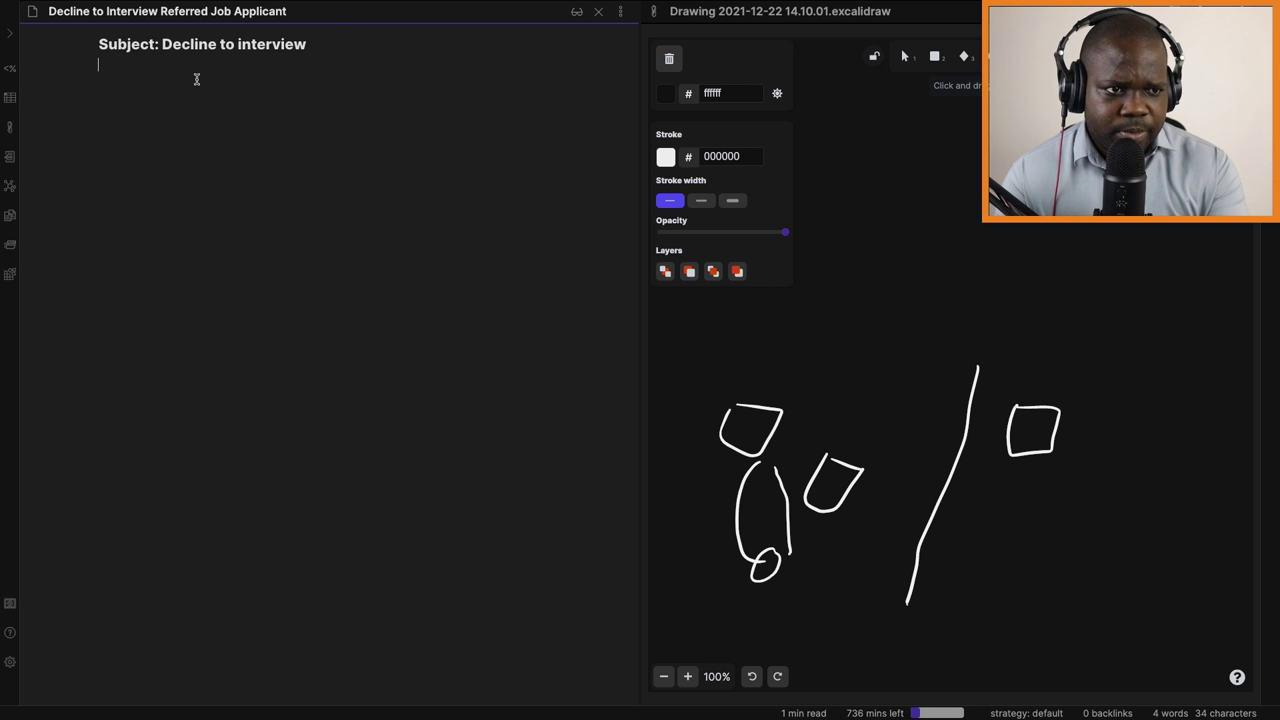
key(Return)
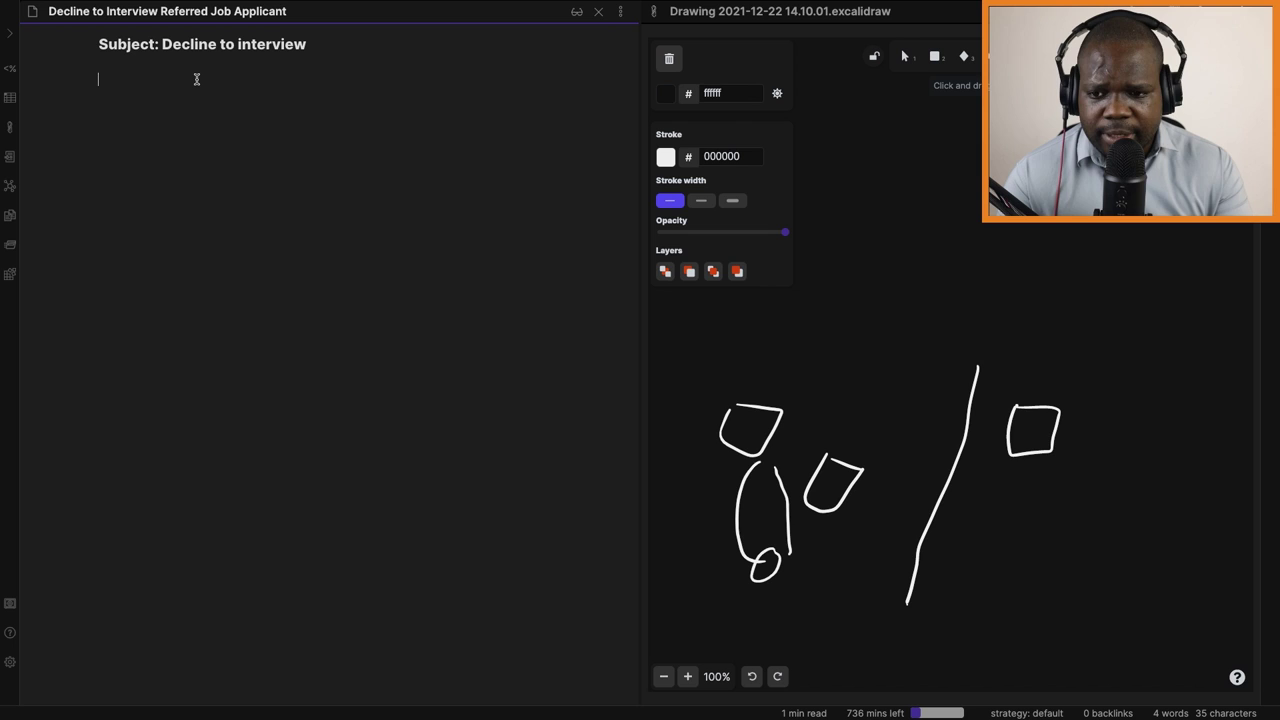
Add the salutation "Dear [name]," below the subject heading, followed by a blank line.
text(Dear )
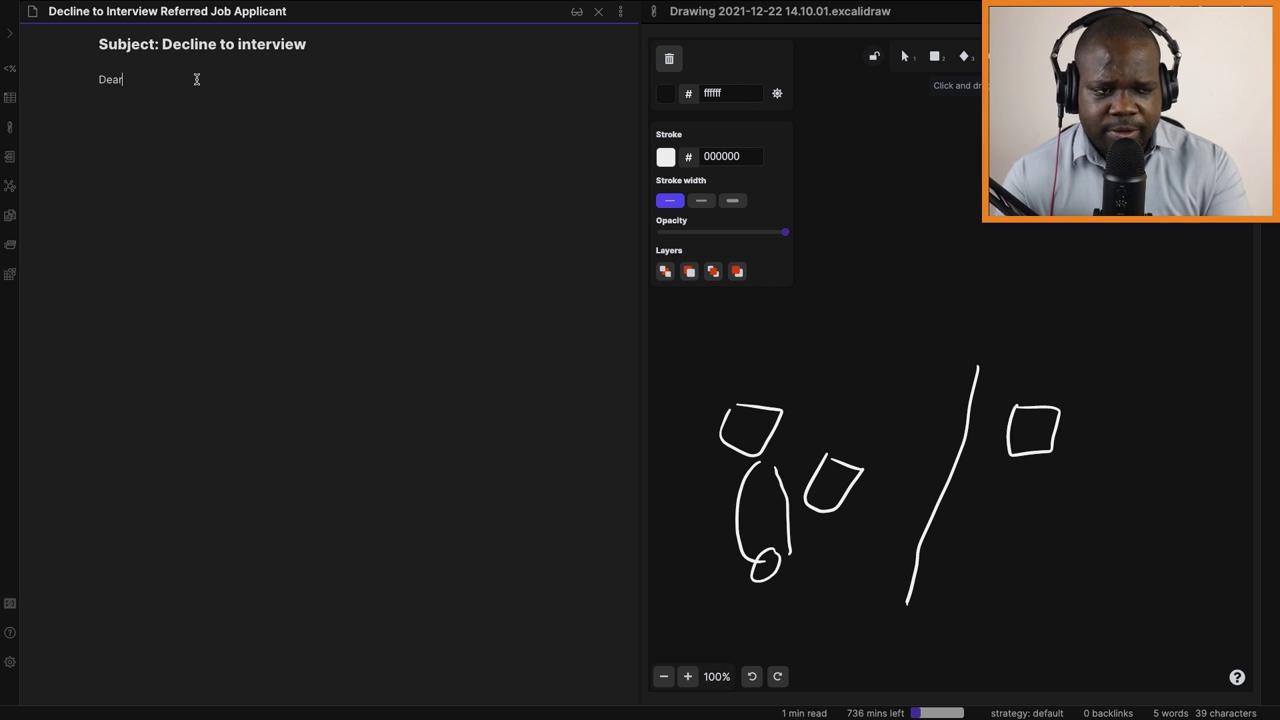
text([nam)
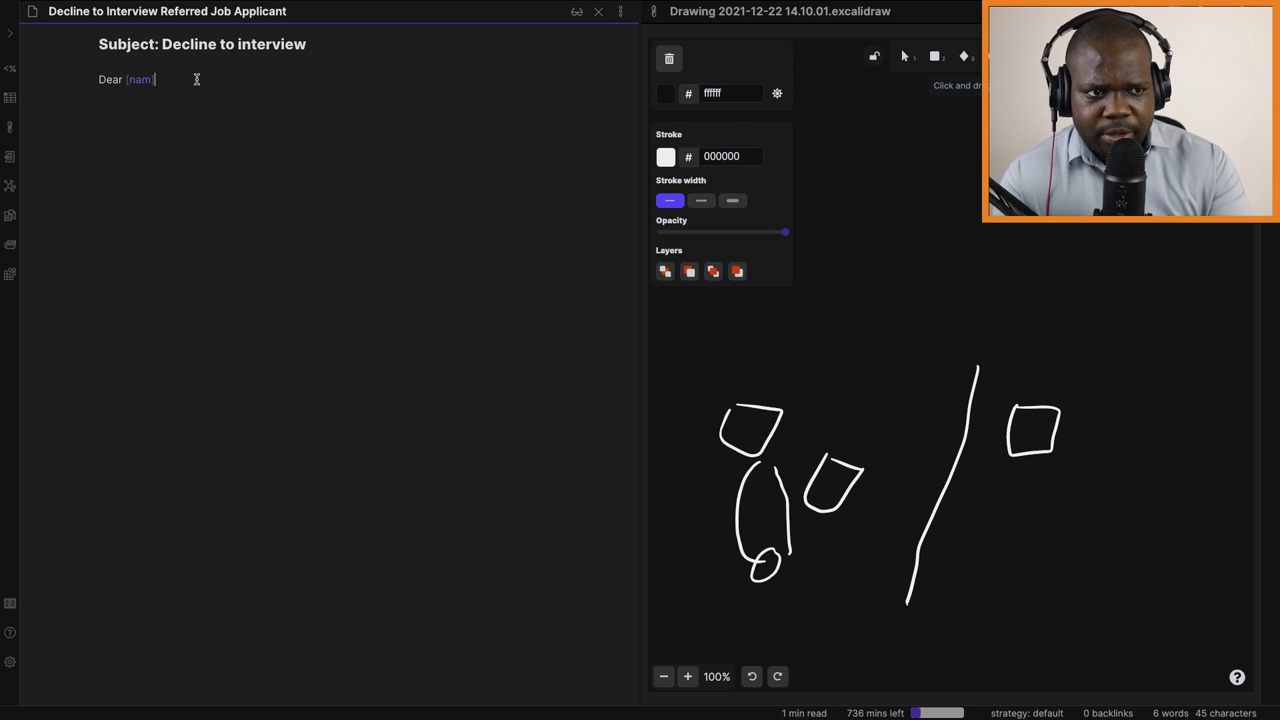
text(e)
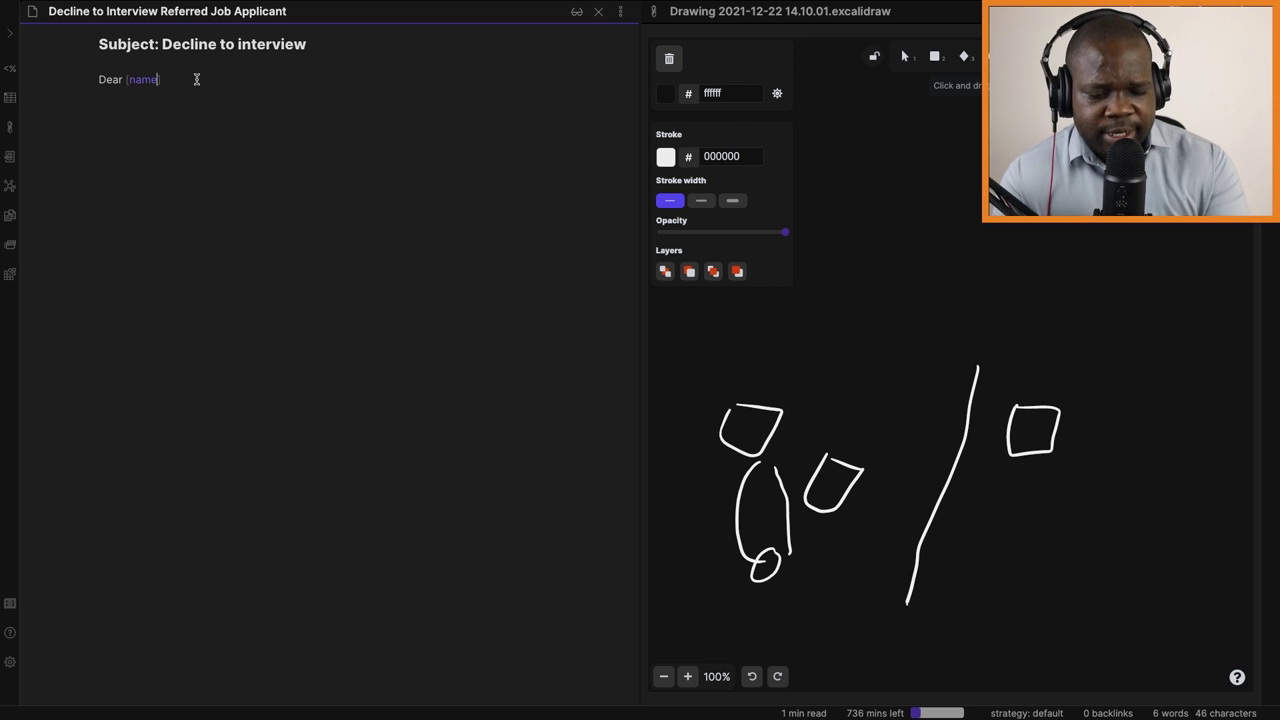
text(],)
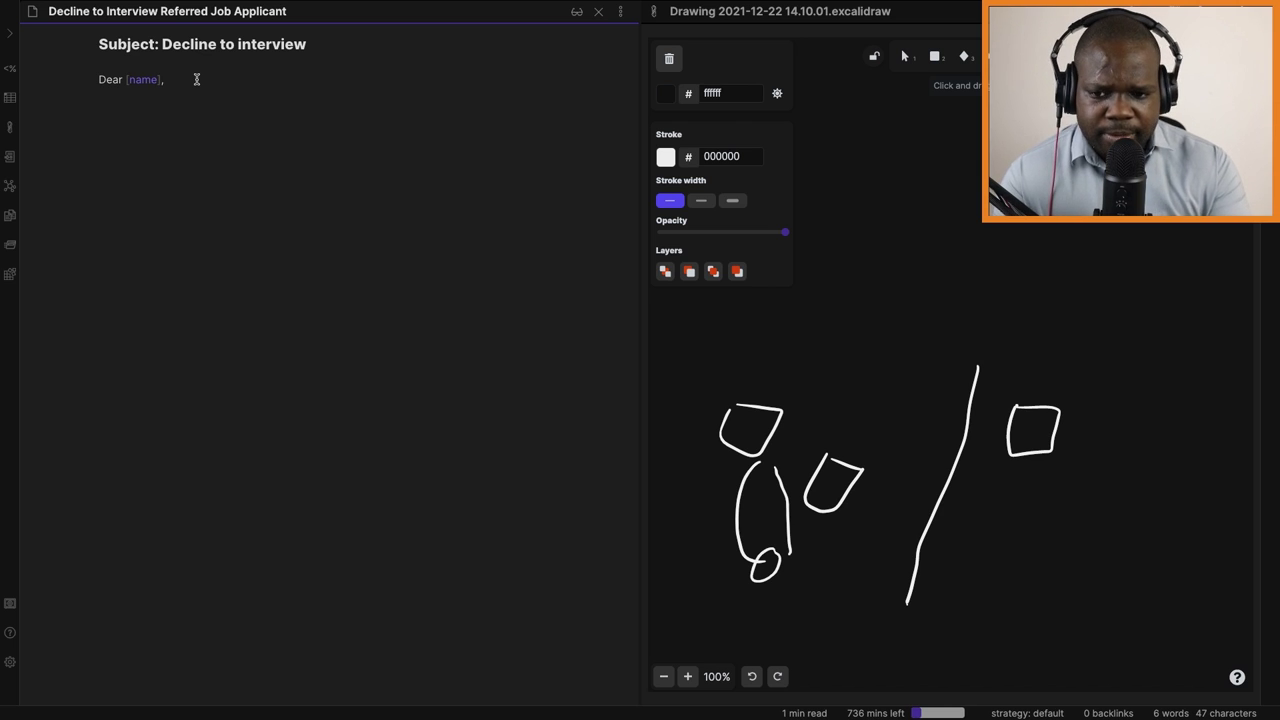
key(Return)
key(Return)
Write the opening paragraph: "Having been away from the office for a few days, I didn't read your letter of [date] until today.".
text(Havi)
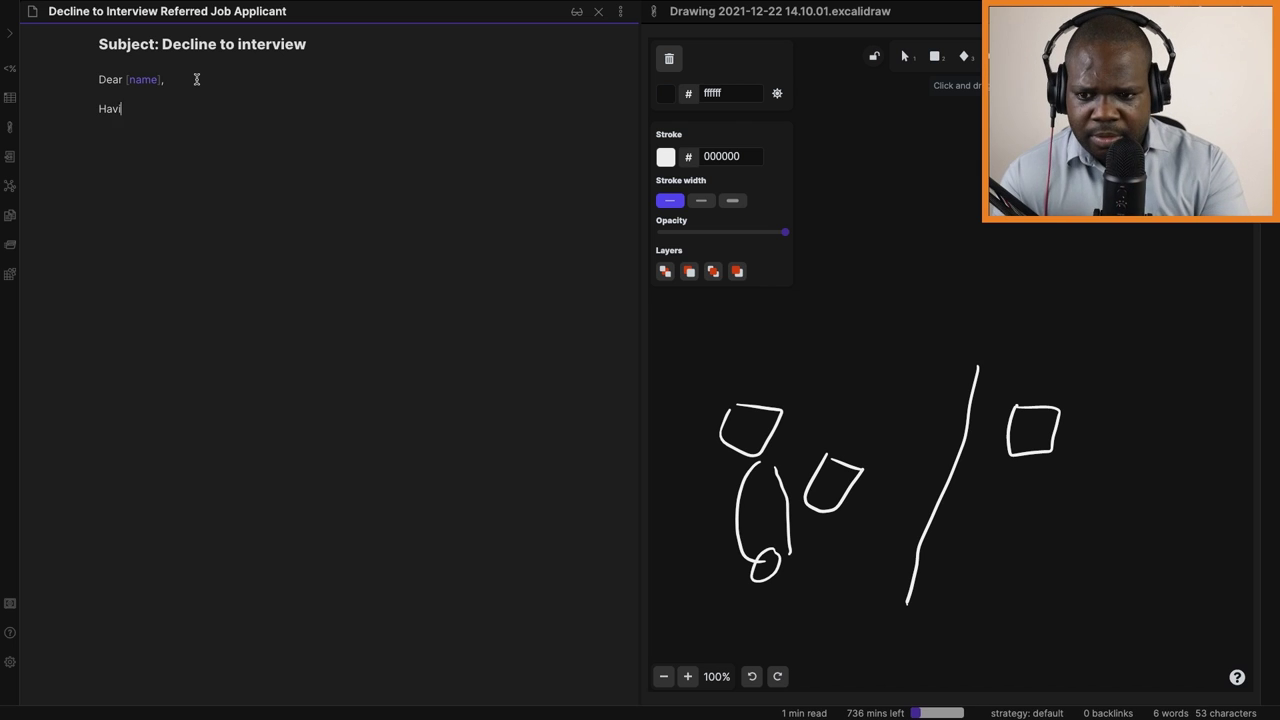
text(ng been away from the office for a )
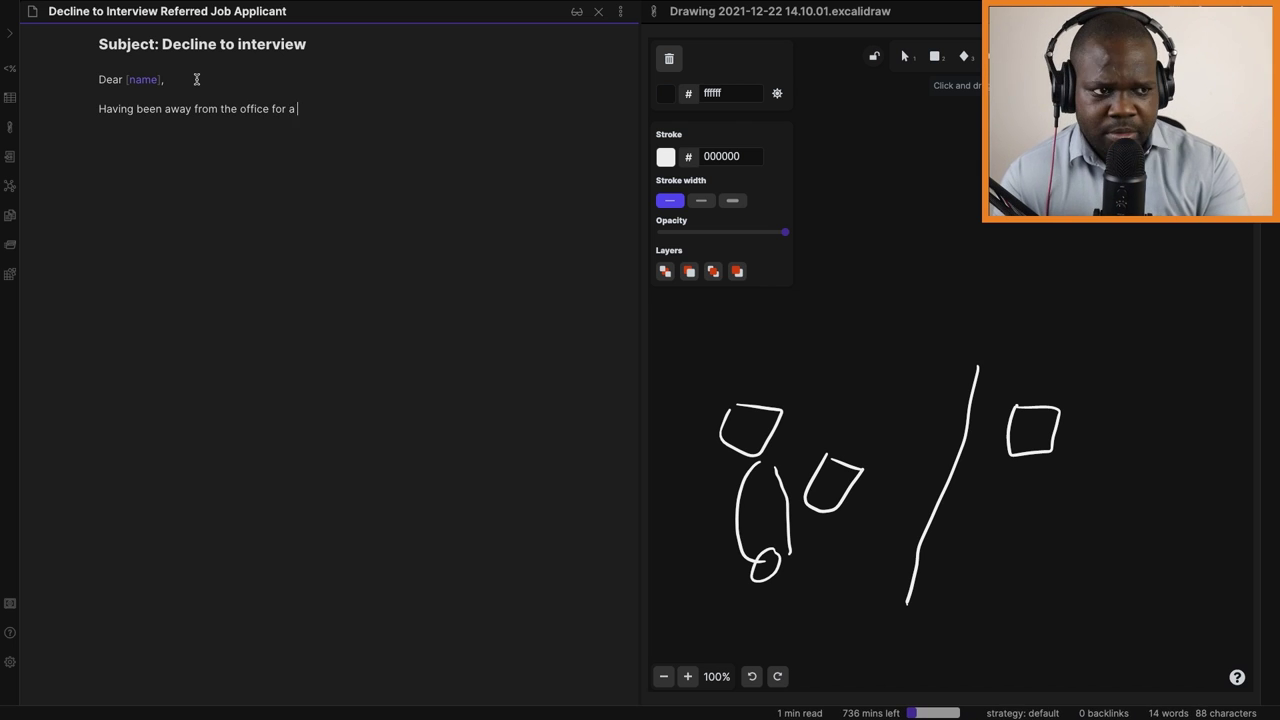
text(few days, I didn't read )
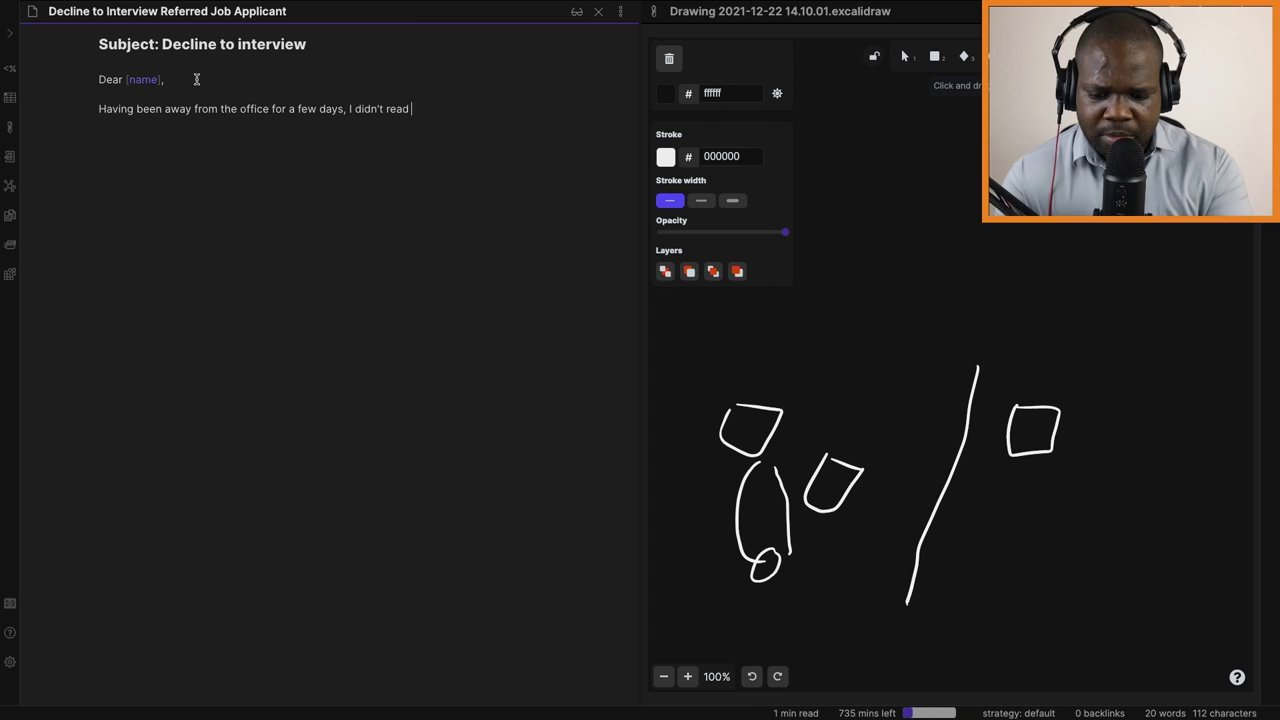
text(your letter of [date] until today.)
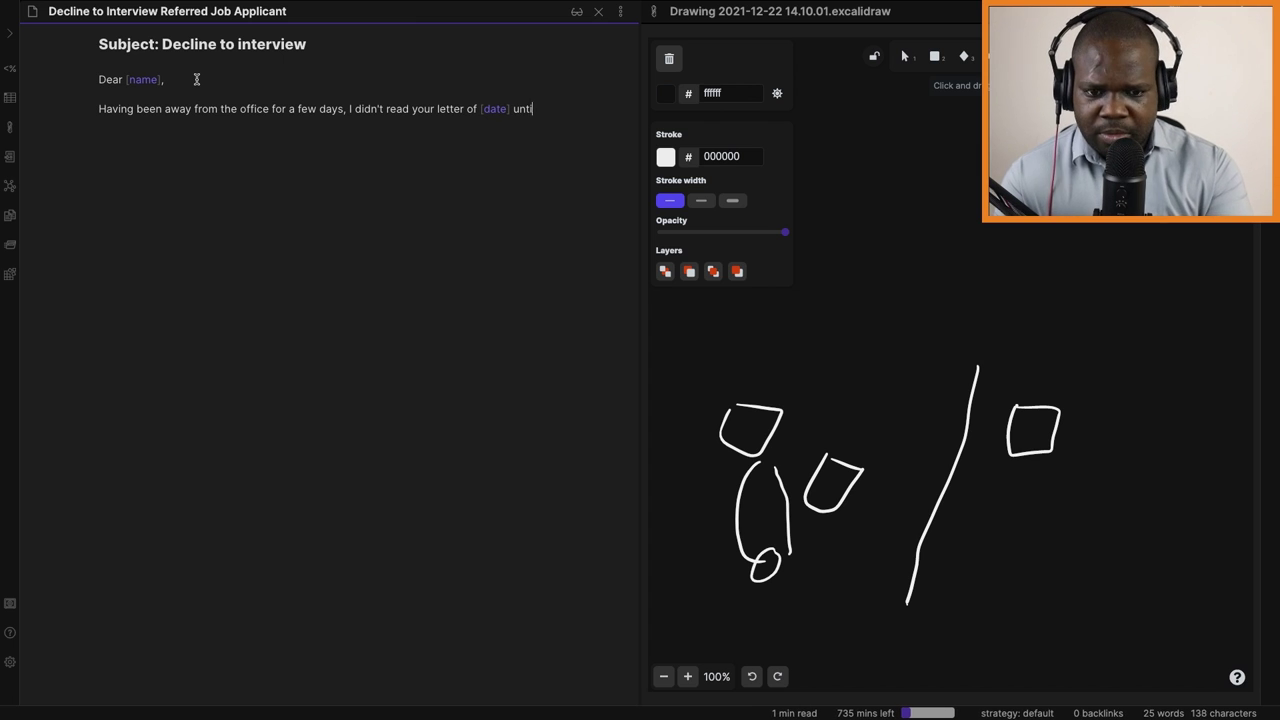
key(Return)
key(Return)
Start the second paragraph with "While I am sure the young man you wrote to me about wouldn't warrant the recommendation you".
text(While I am sure the)
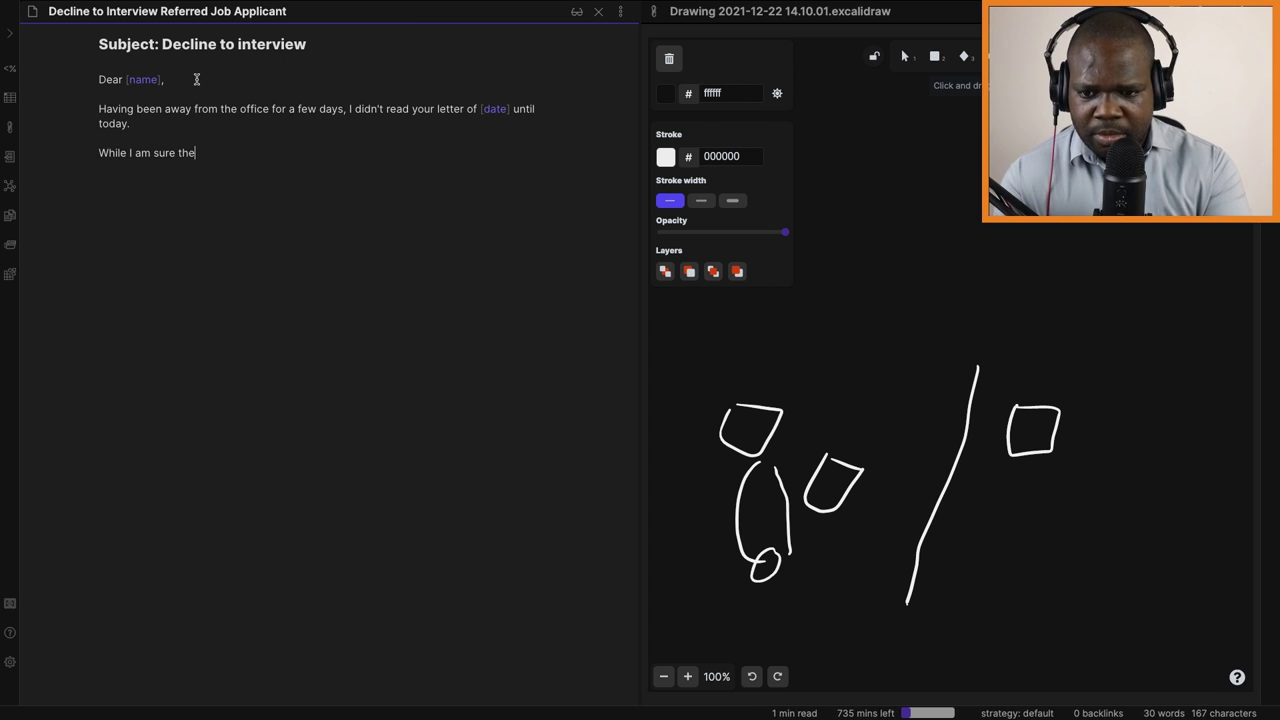
text( young man you wrote to me about wouldn)
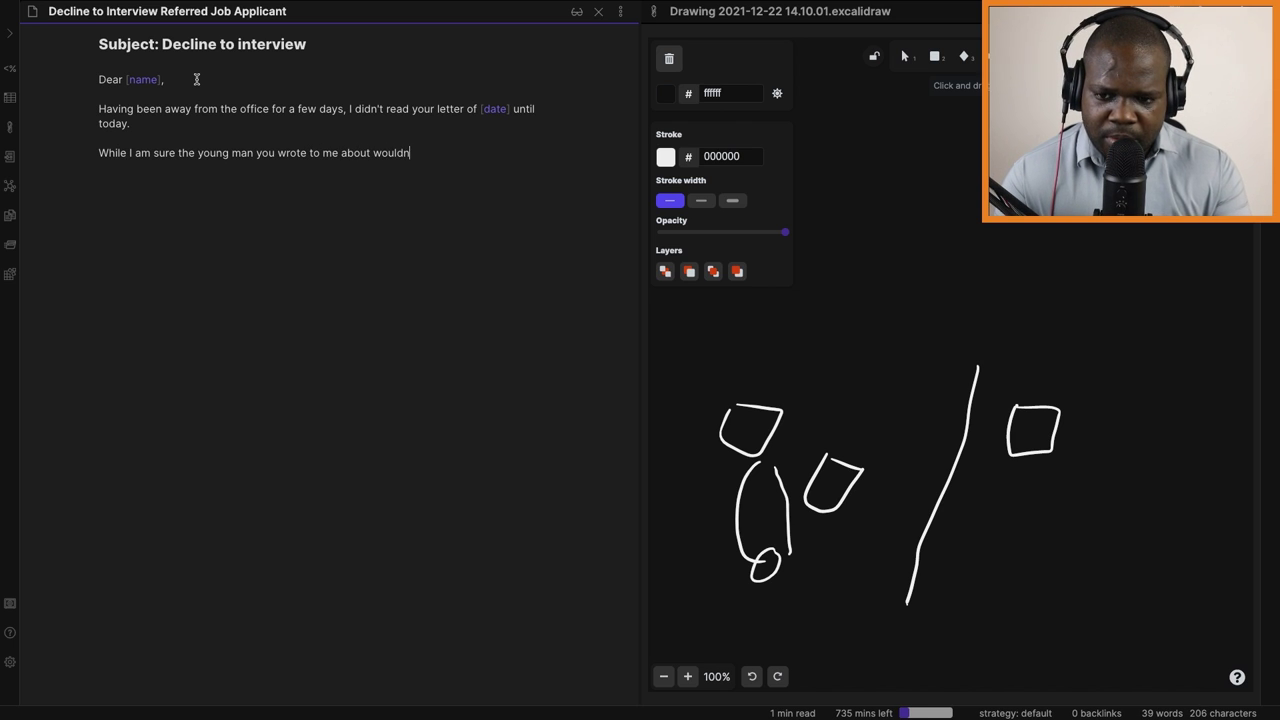
text('t warran)
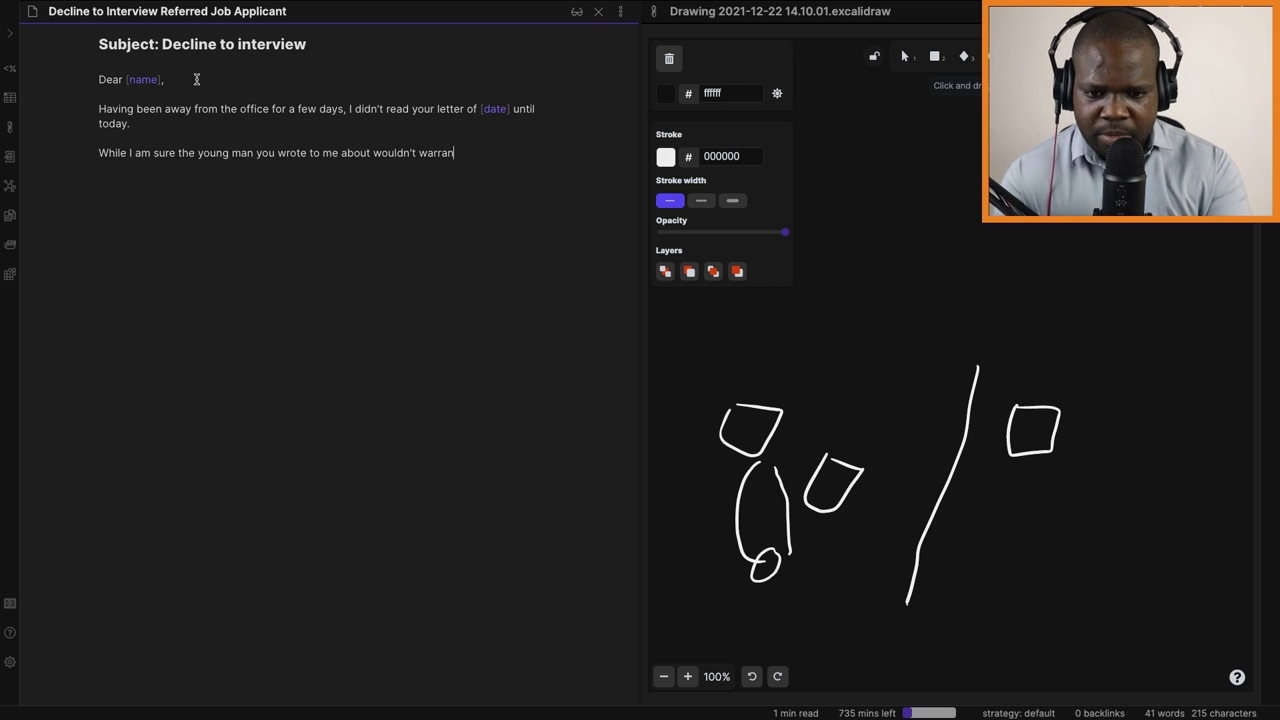
text(t the recommendation you)
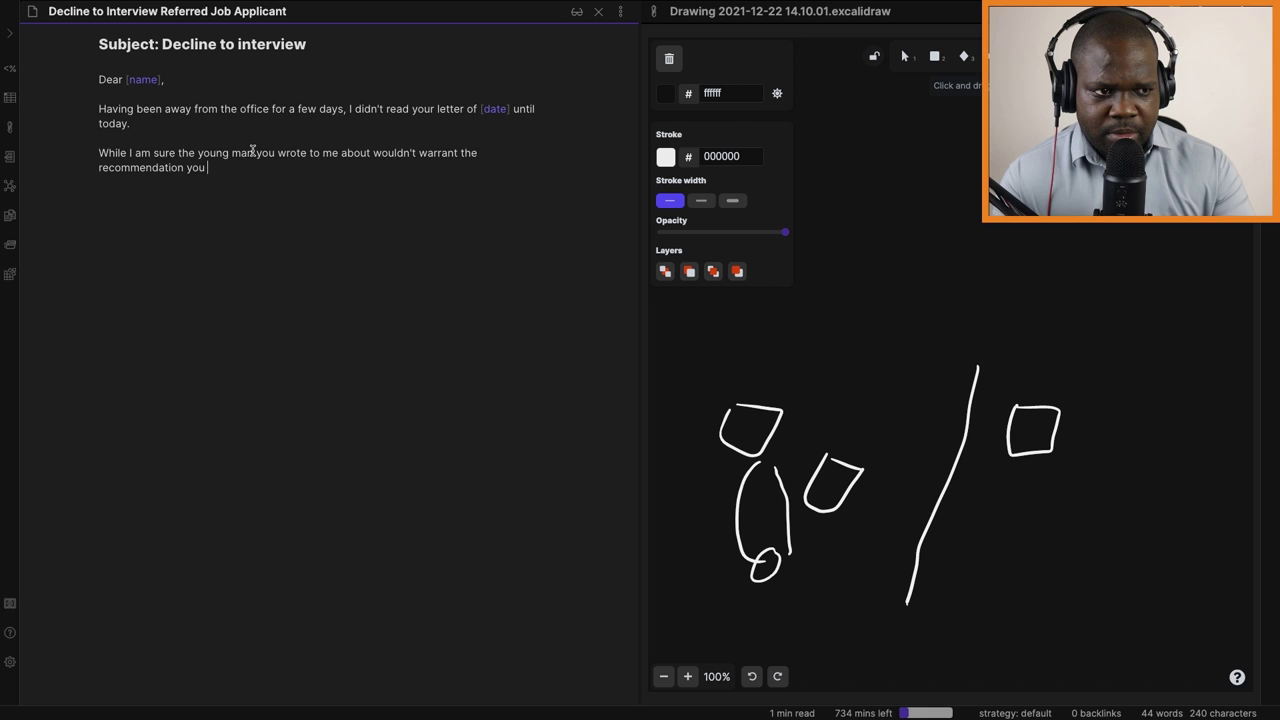
Replace "young man" with "person" in the second paragraph and return to the paragraph's end.
drag(254, 153, 198, 153)
key(BackSpace)
text(person)
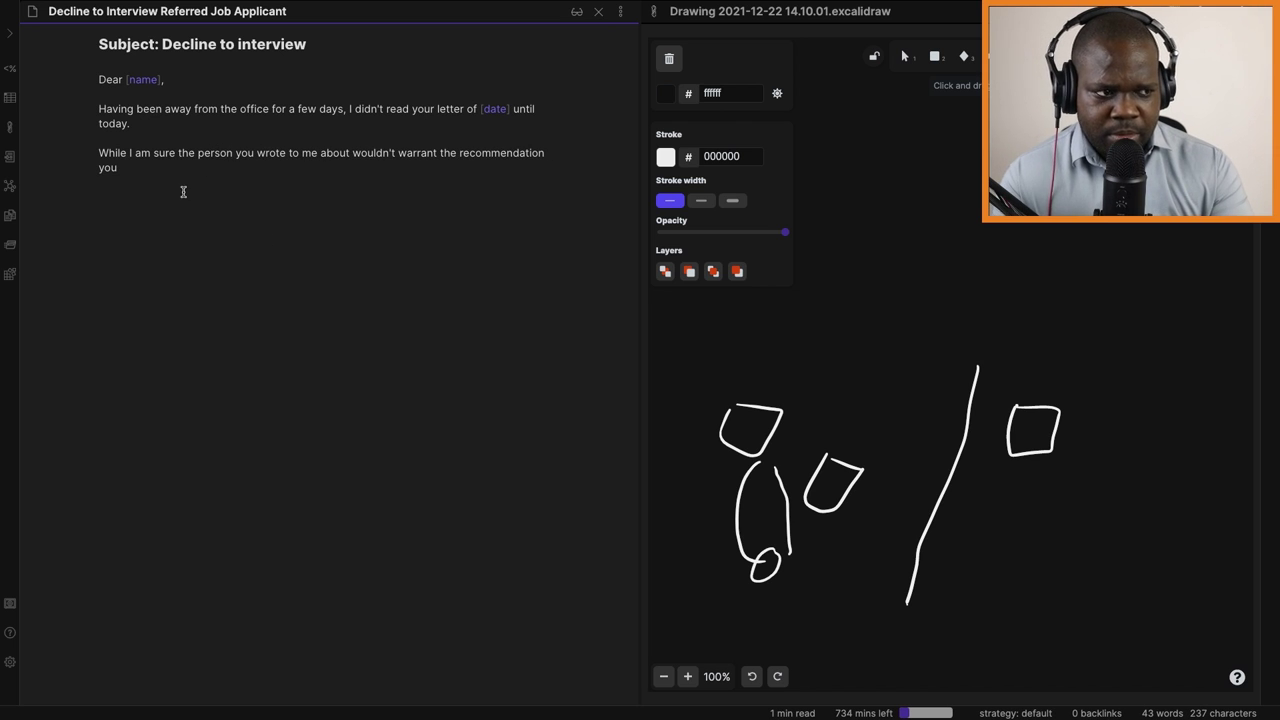
click(155, 168)
text(gave)
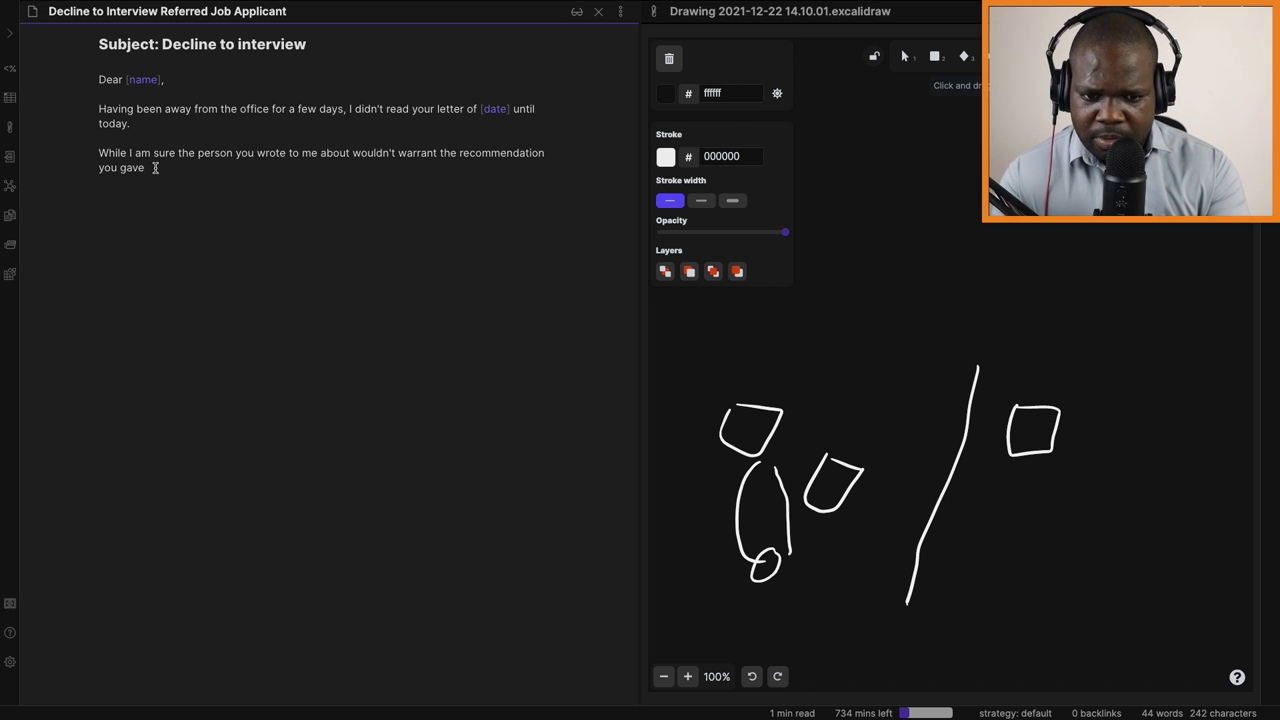
key(BackSpace)
key(BackSpace)
key(BackSpace)
key(BackSpace)
key(BackSpace)
Complete the sentence with "unless [he/she] is truly exceptional, I believe it would be unfair to [him/her] to set up an interview at this time.".
text(unless [he/s)
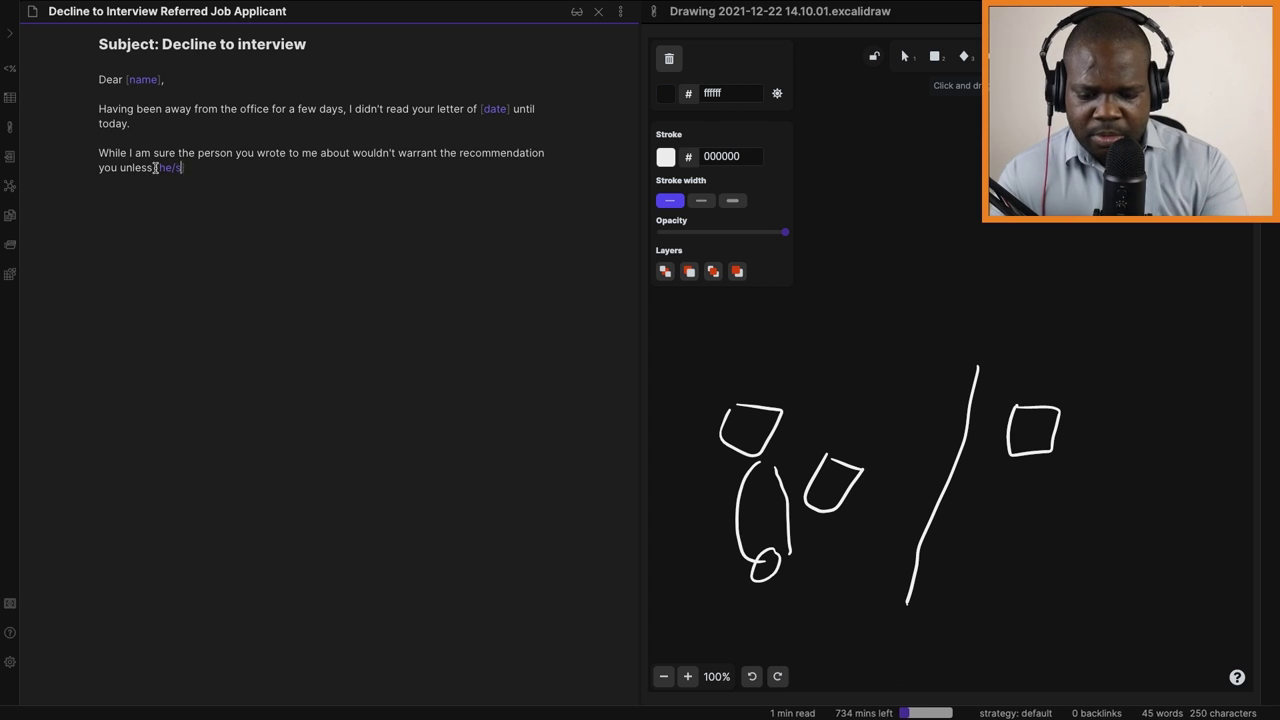
text(he] is truly except)
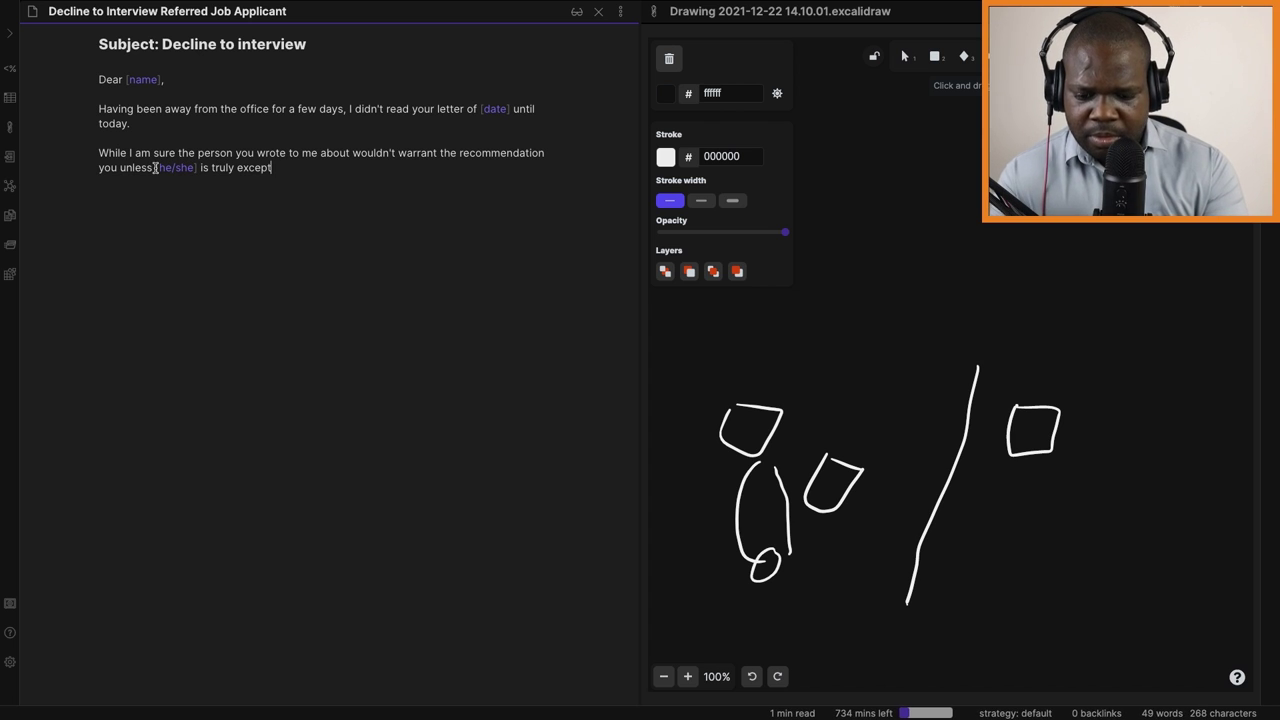
text(ional, I believe it would be unfair to )
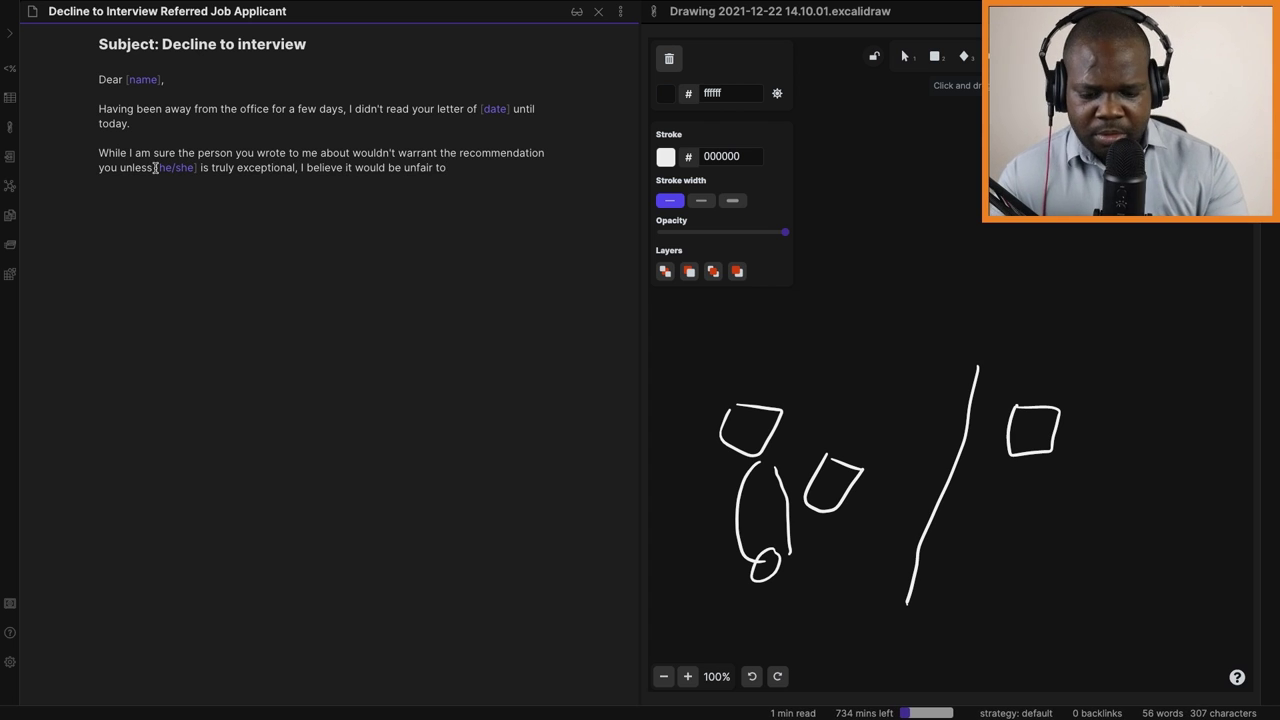
text([him/her])
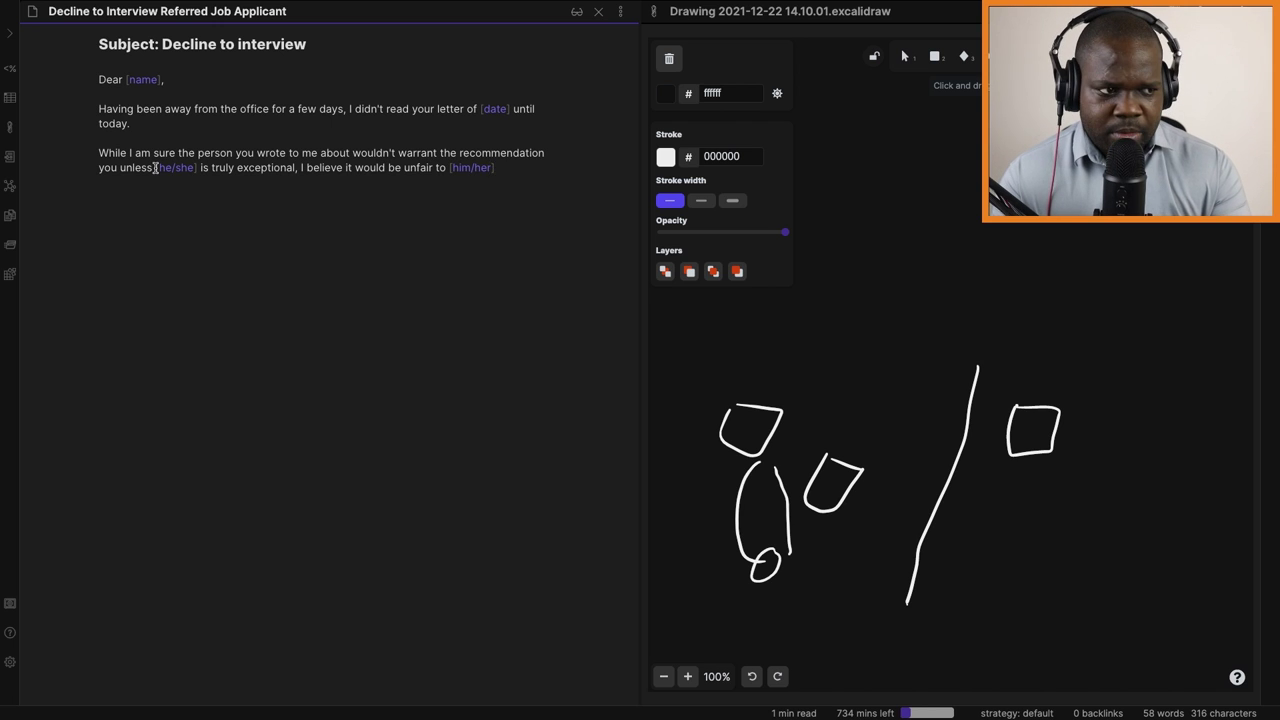
text( to set up an interview )
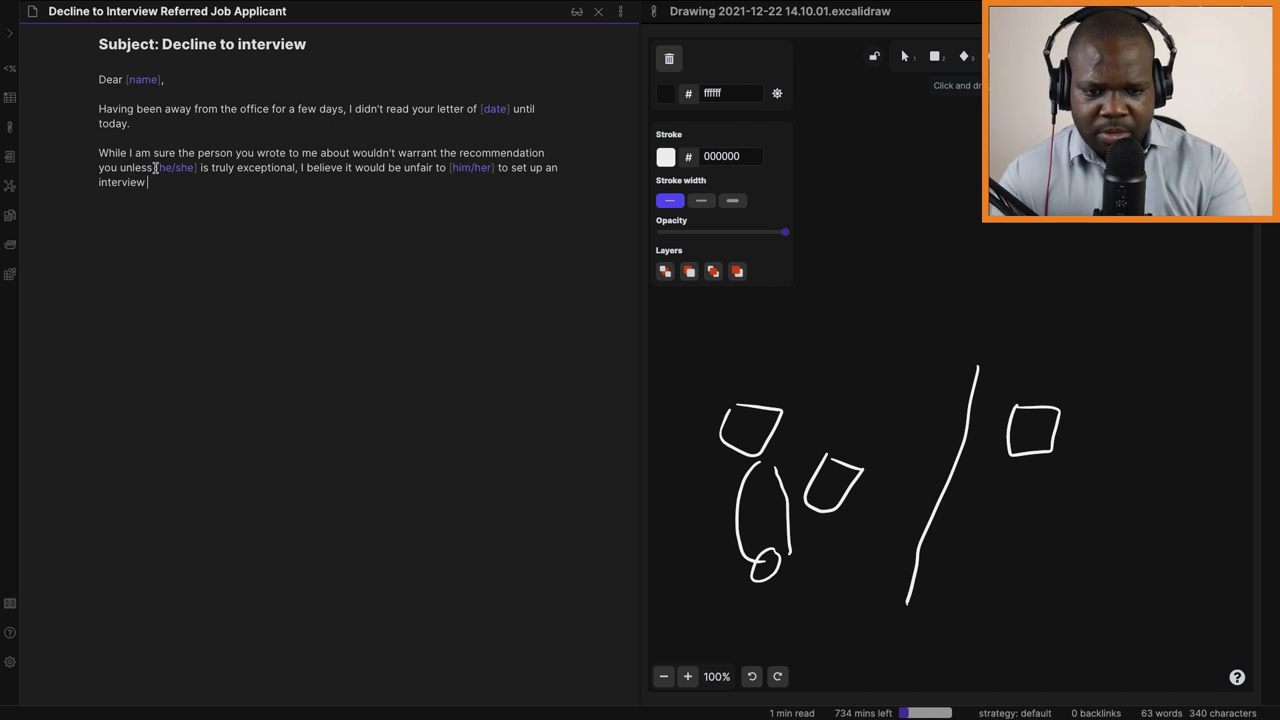
text(at this time.  We )
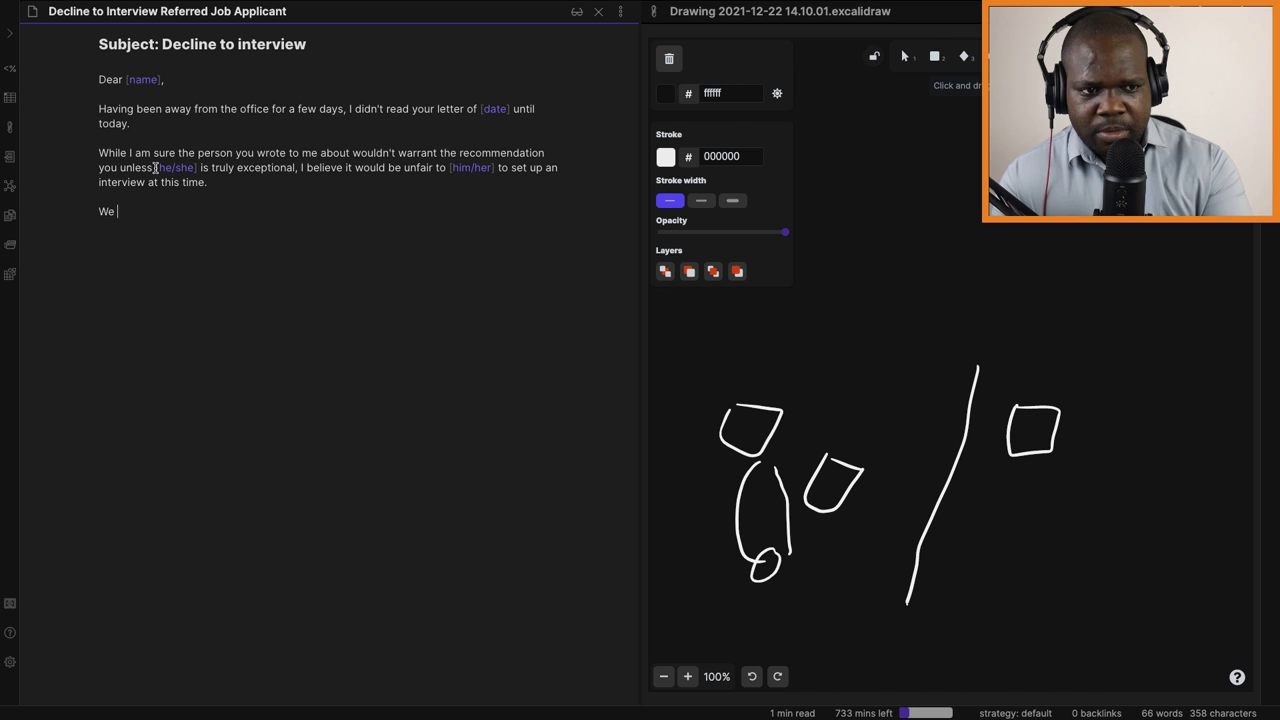
Continue the "We" sentence with "have just had to lay off [number] employees and there is no way that i could justify hiring someone new under those circumstances.".
text(have just had to lay off [number] employees and there is now)
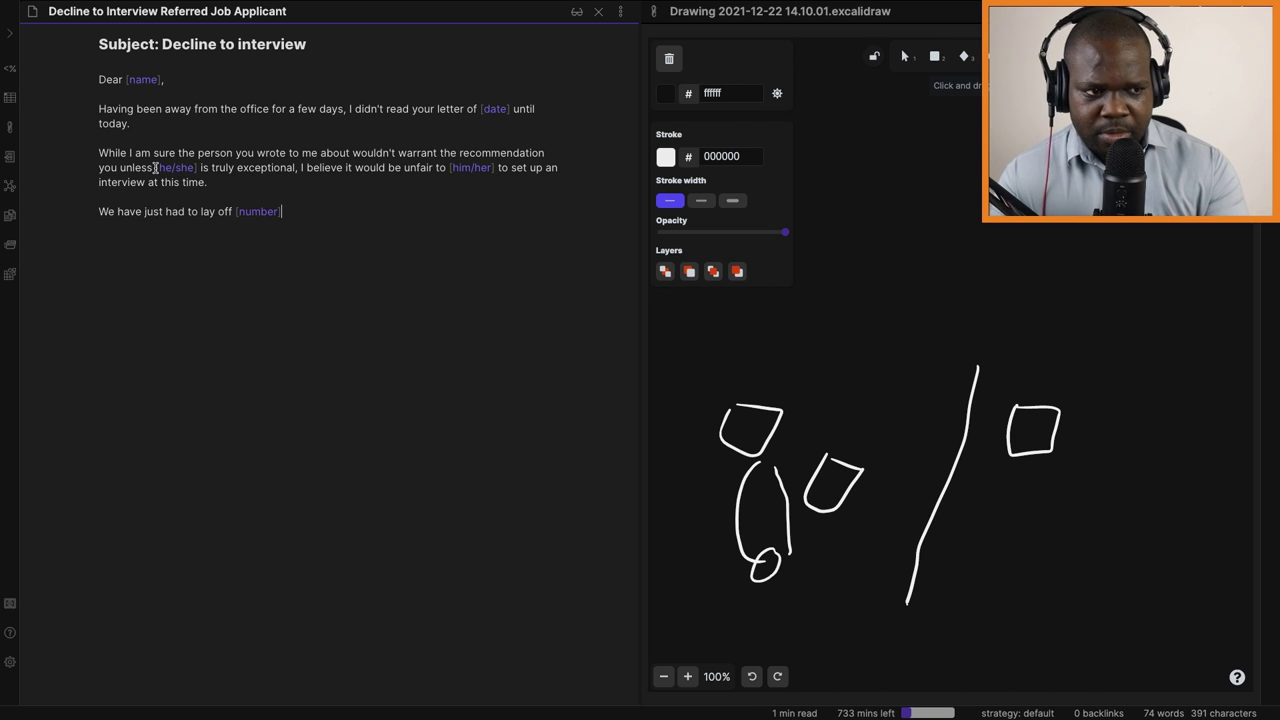
key(BackSpace)
text(wa)
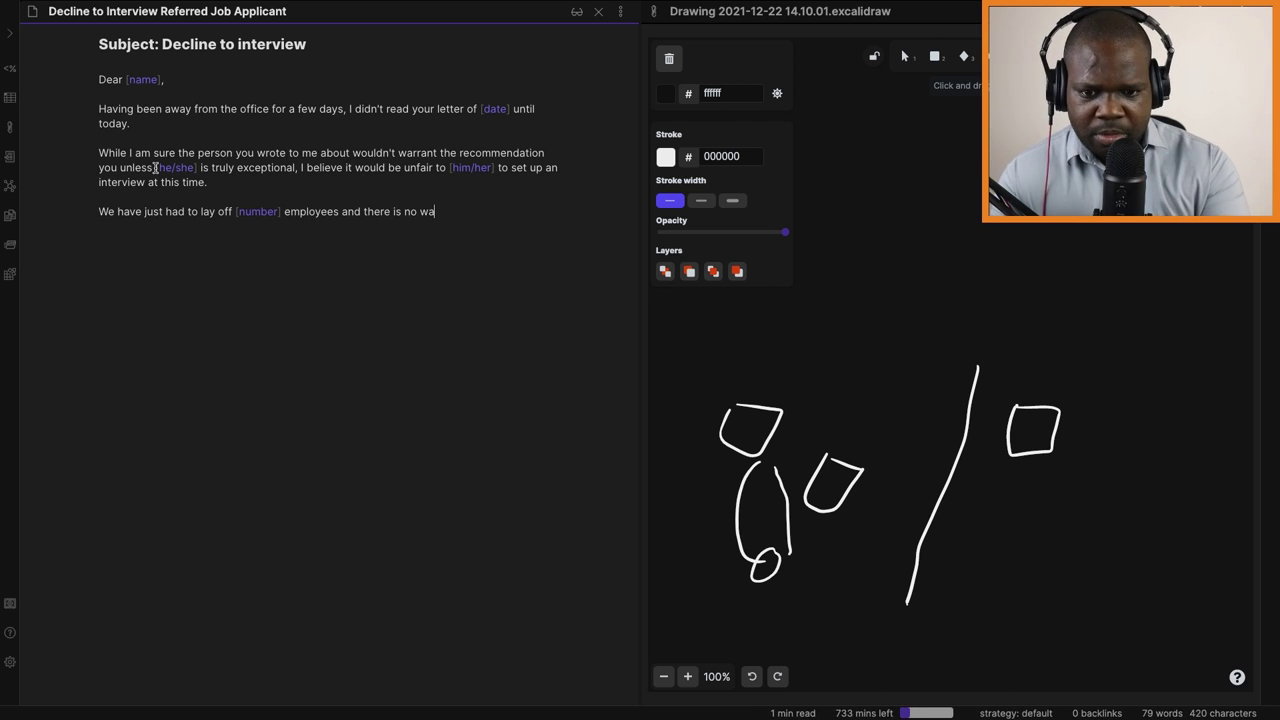
text(y that i could justify hiring s)
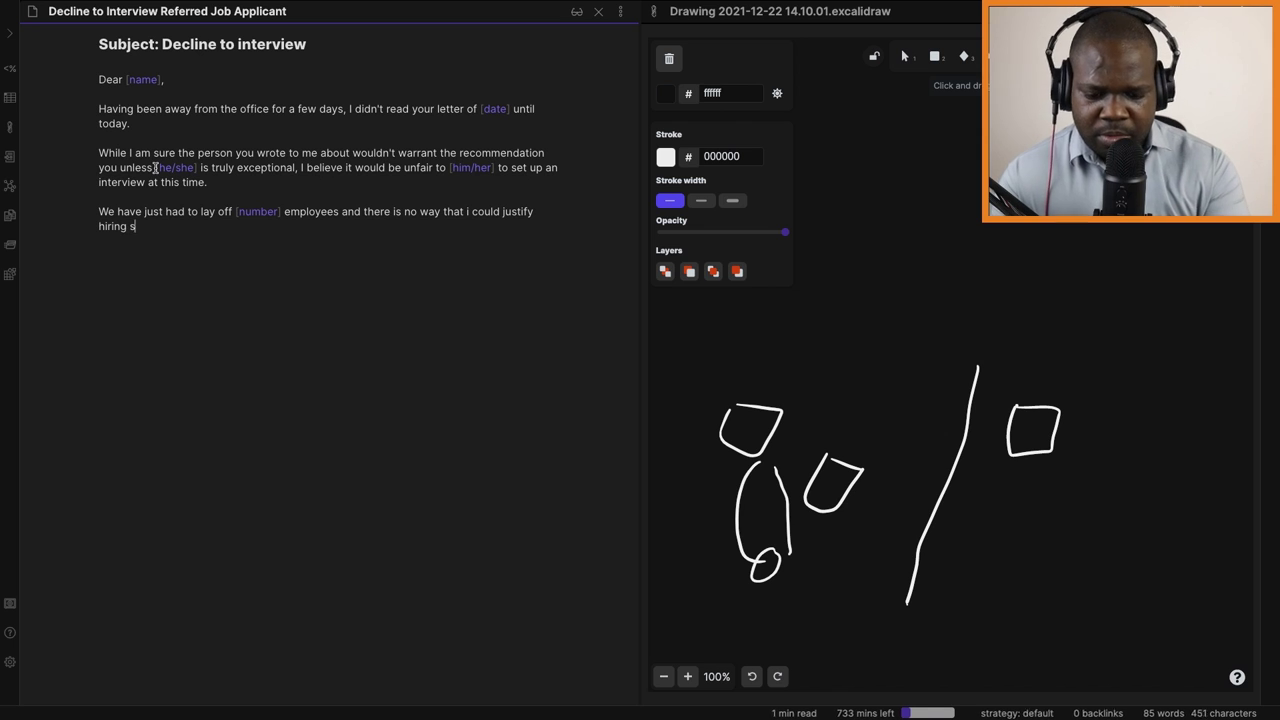
text(omeone new under those circumstances.)
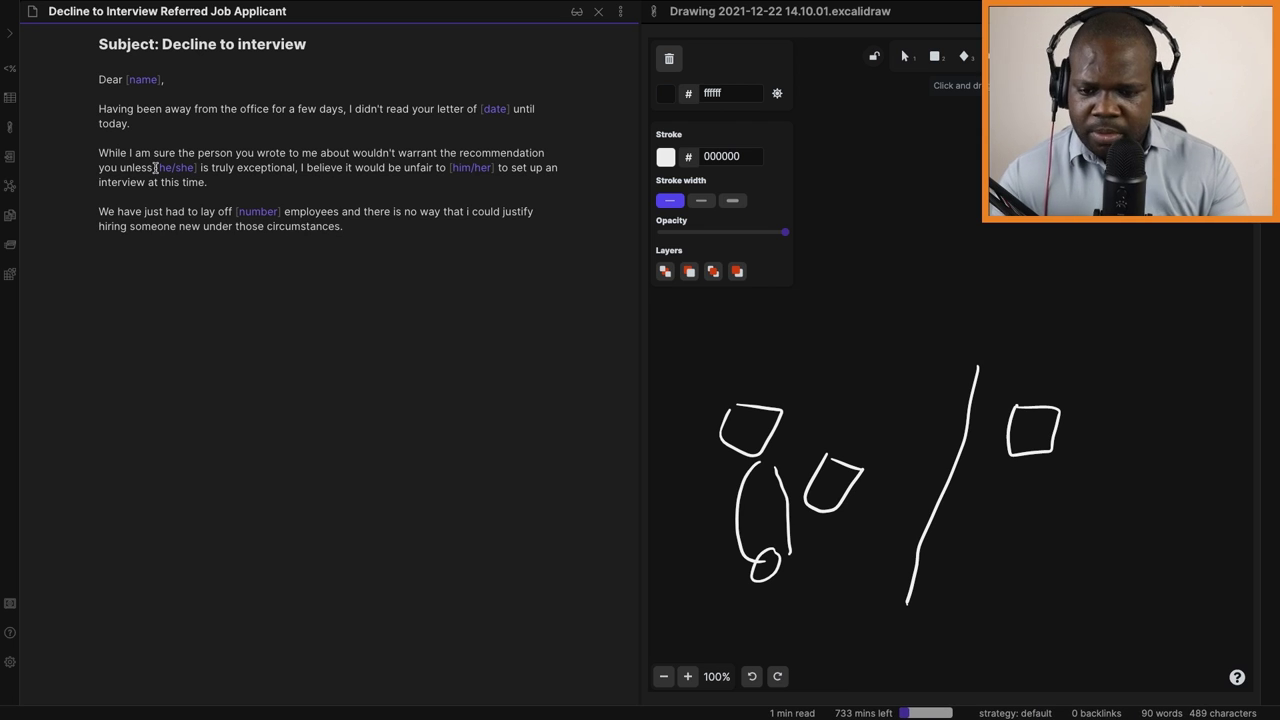
Add "We anticipate that business should improve over the next six months, but for now, the timing is off." to the third paragraph.
text( We anticipate that business should improve over the )
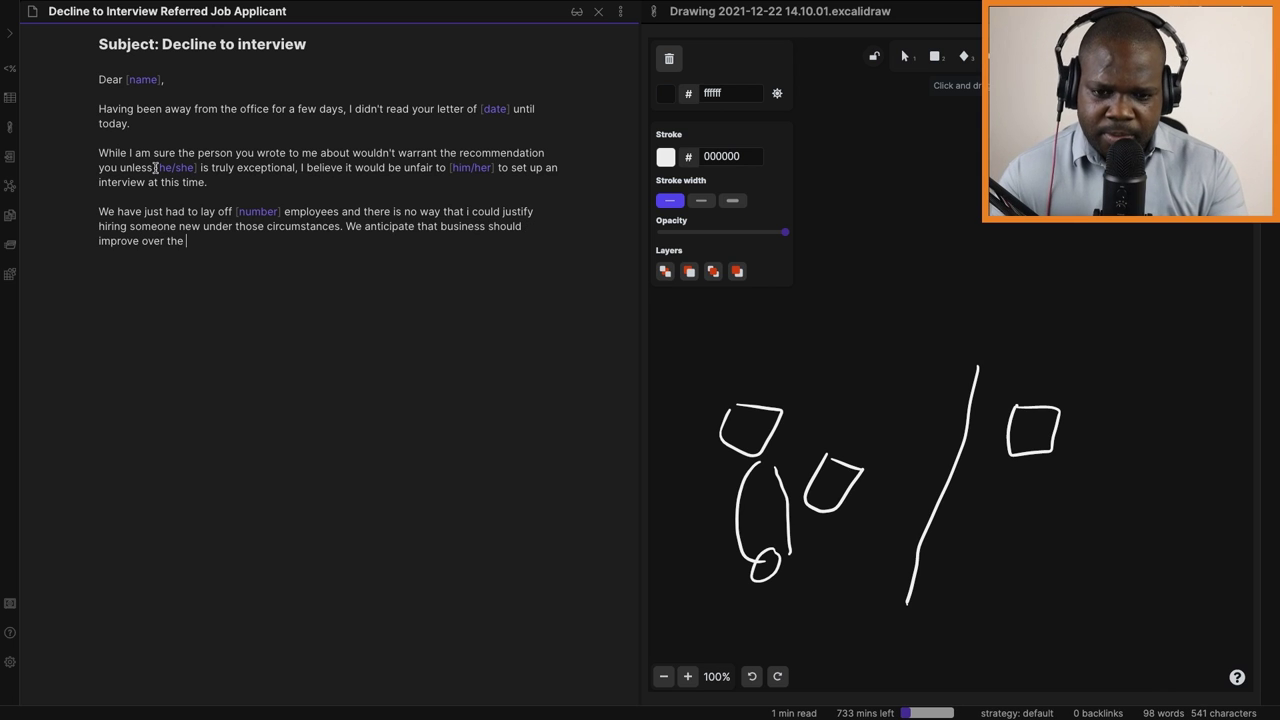
text(next six months)
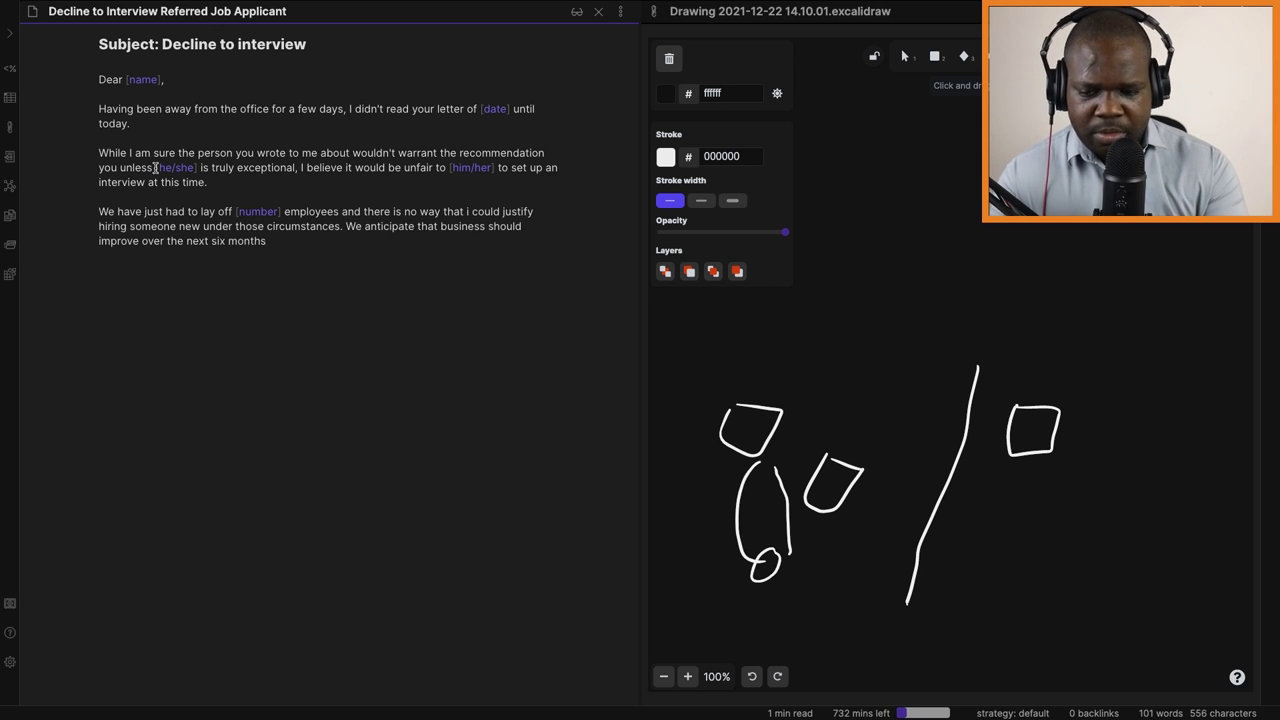
text(, but for now, the timing is off.)
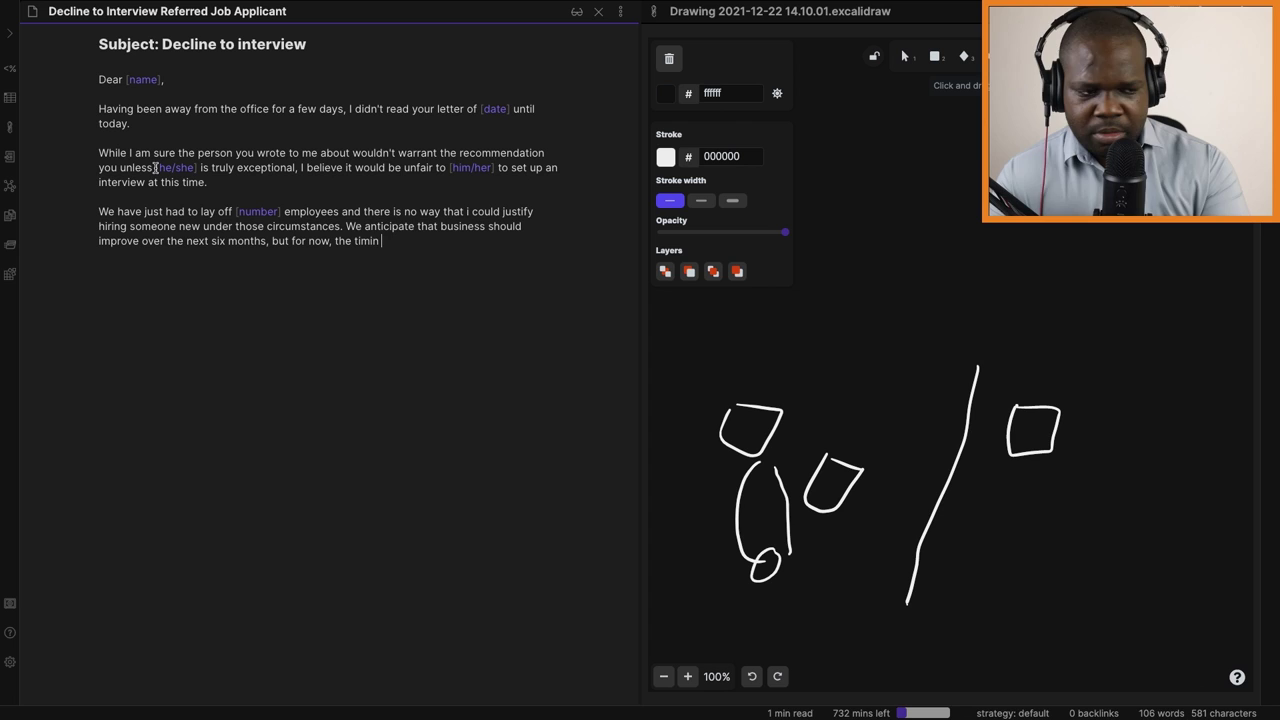
Write the fourth paragraph: "I am sorry to have to disapoint you. You know, under the right circumstances, we are always looking for bright young people with potential.".
key(Return)
key(Return)
text(I am sorry to have to di)
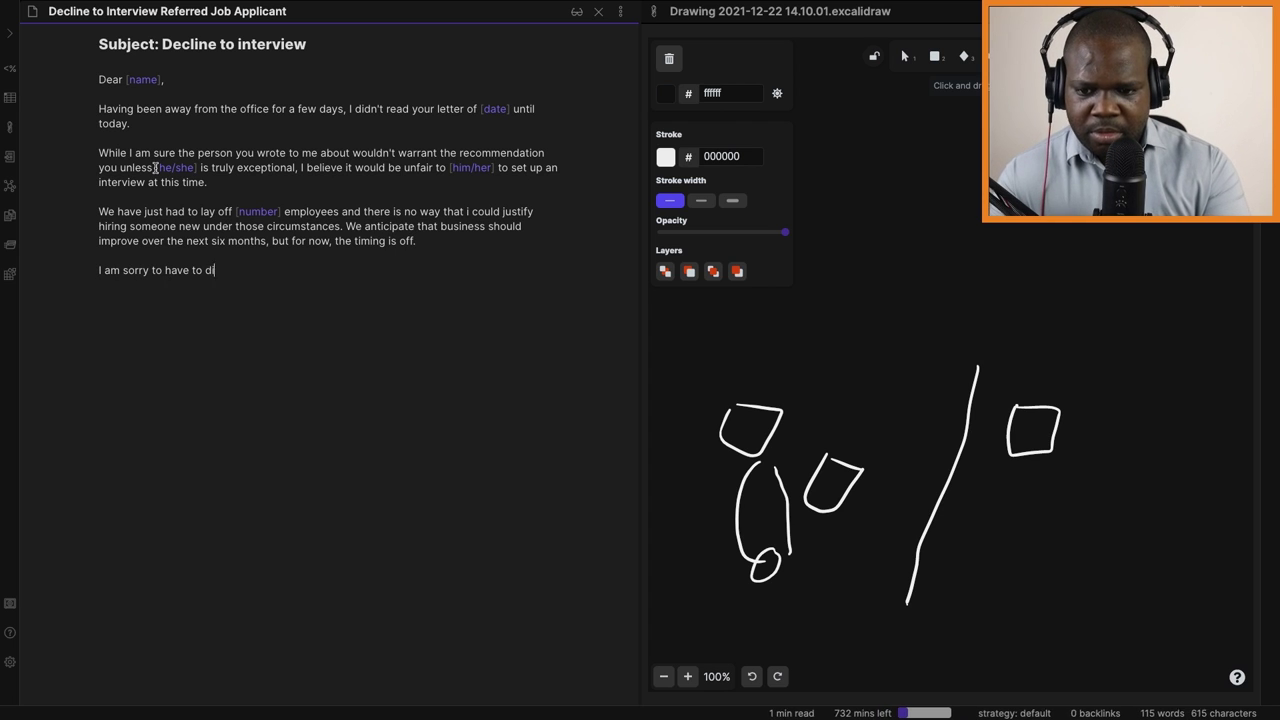
text(sapoint you. You)
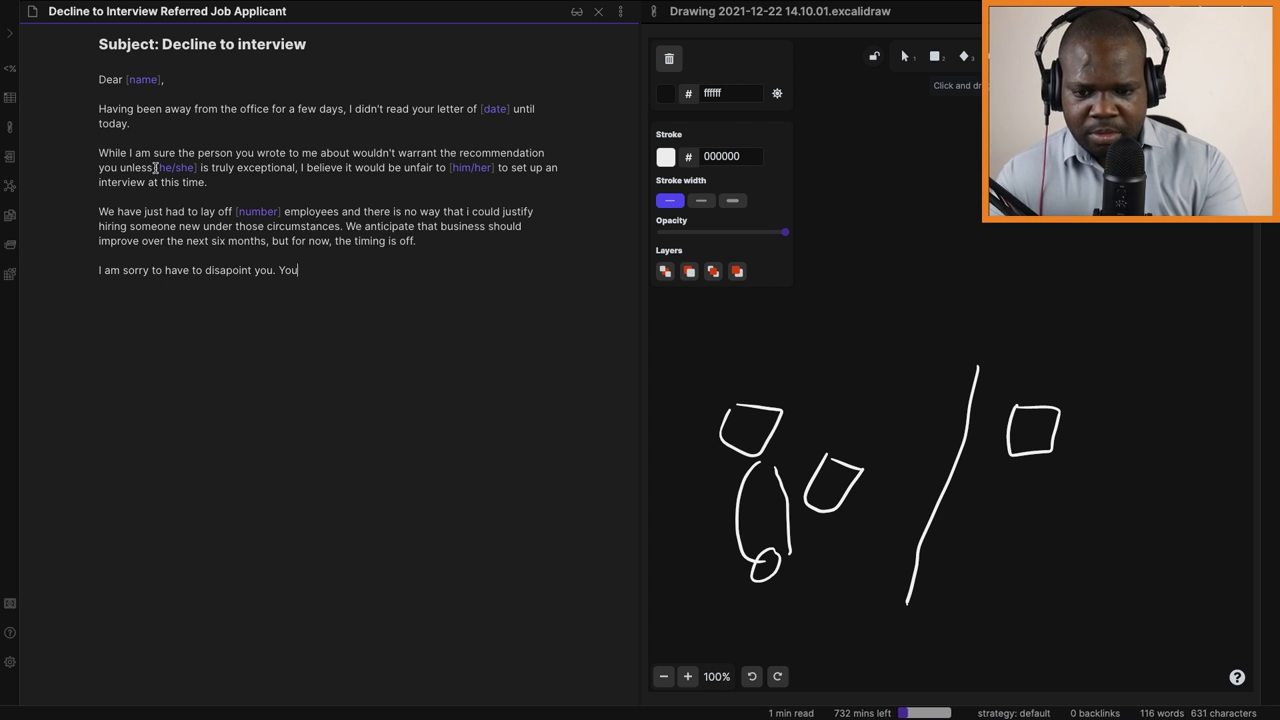
text( know, under the right circumstance)
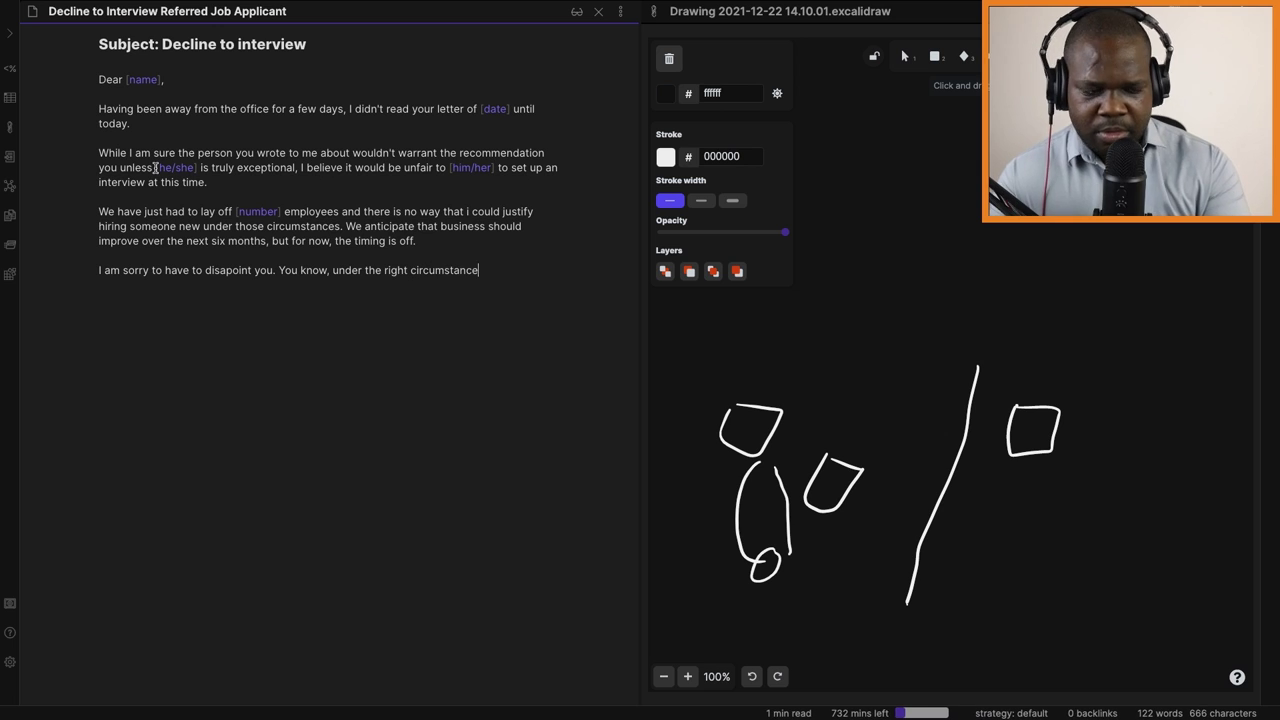
text(s, we are always looking for b)
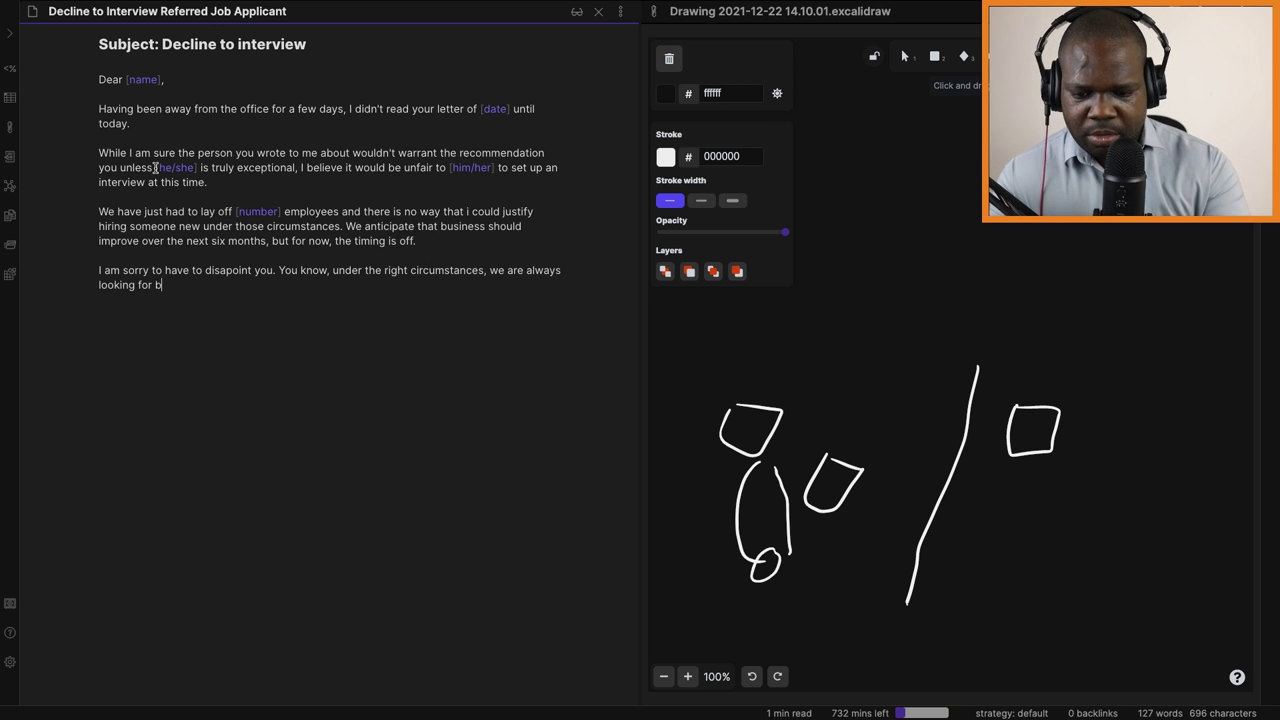
text(right young people with potential.)
Add the closing line "Thank you for thinking of us." as a separate paragraph, followed by a line break.
key(Return)
key(Return)
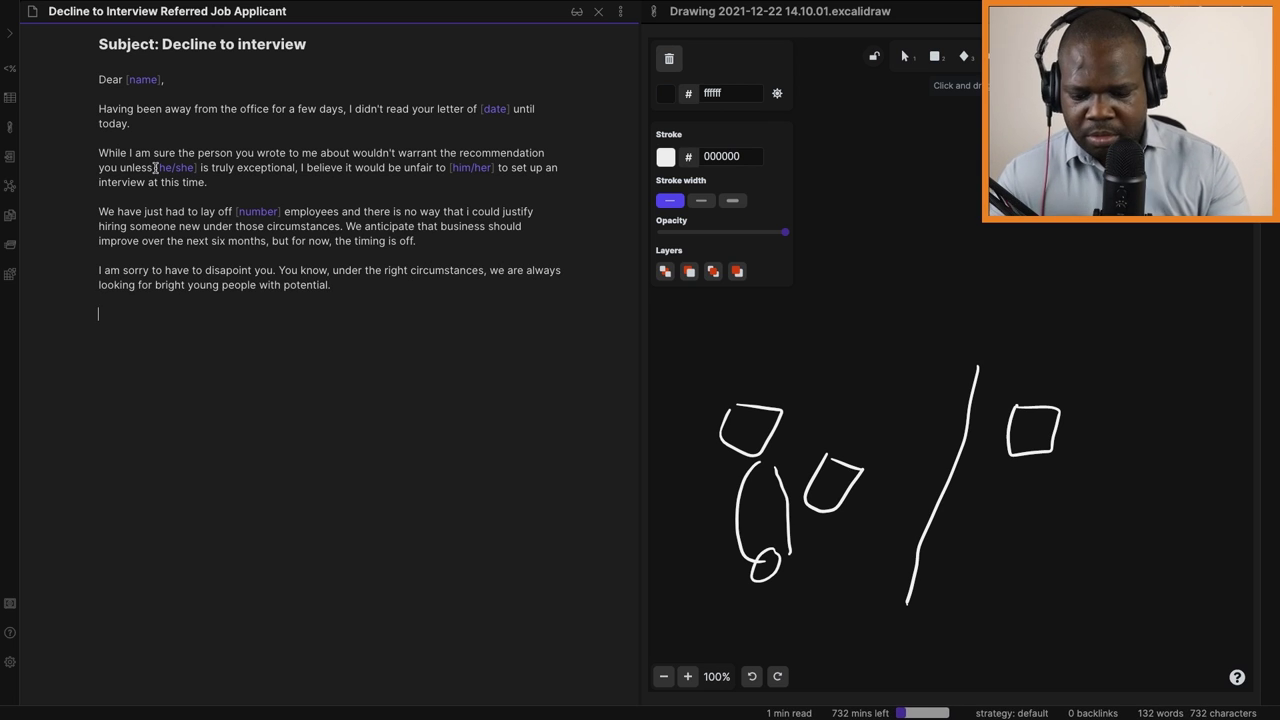
text(Thank you for thinking of us.)
key(Return)
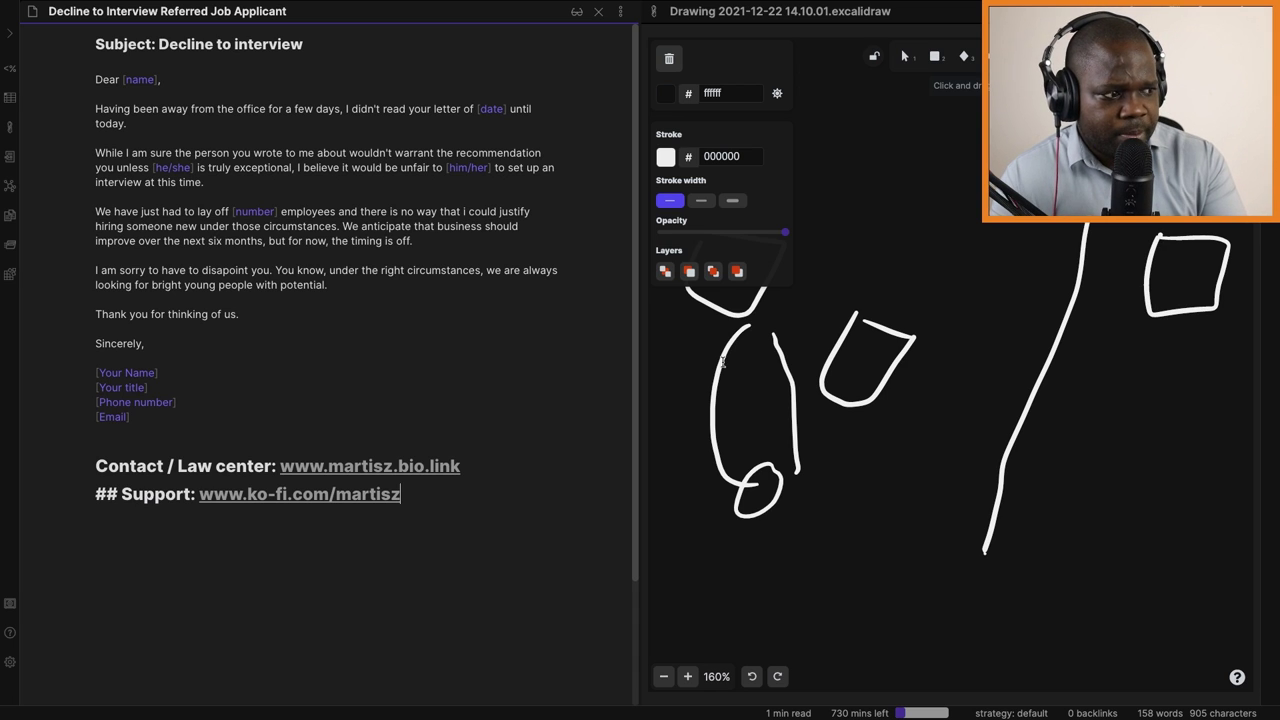
Reduce the sketch's zoom to 120% and reposition the canvas to view all the drawn shapes together.
scroll(763, 353, up, 2)
scroll(763, 353, up, 1)
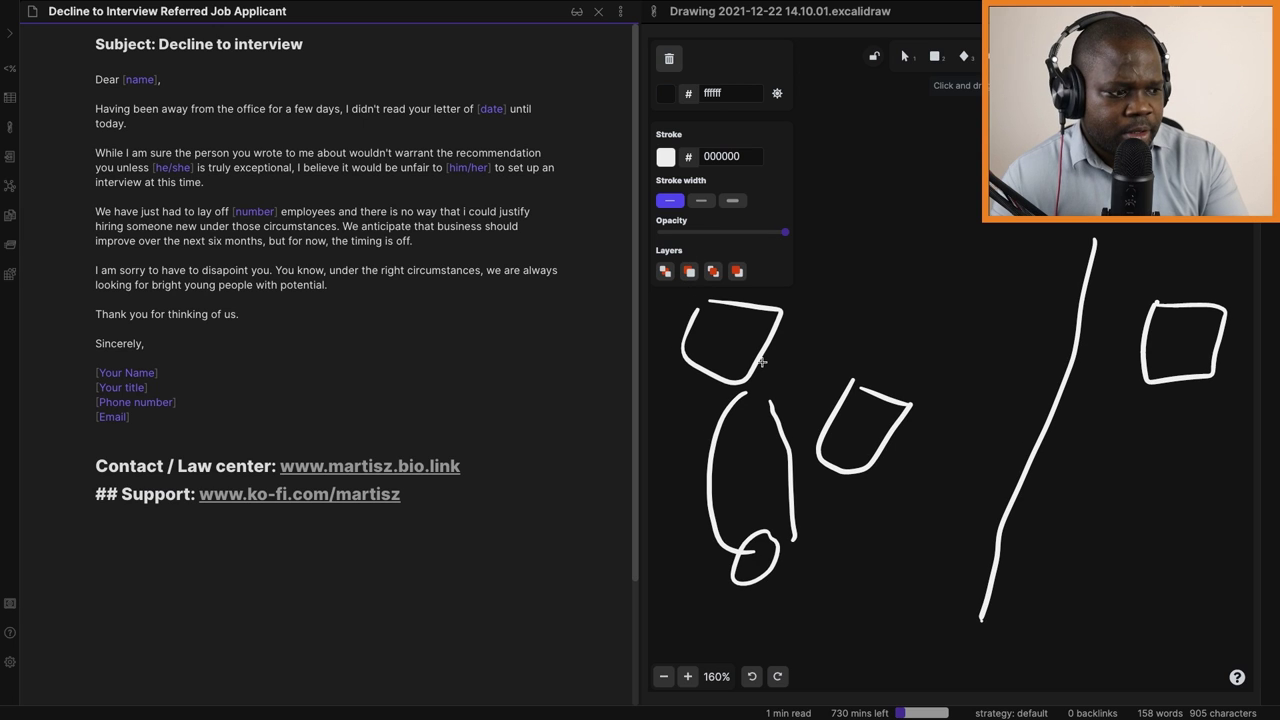
click(663, 676)
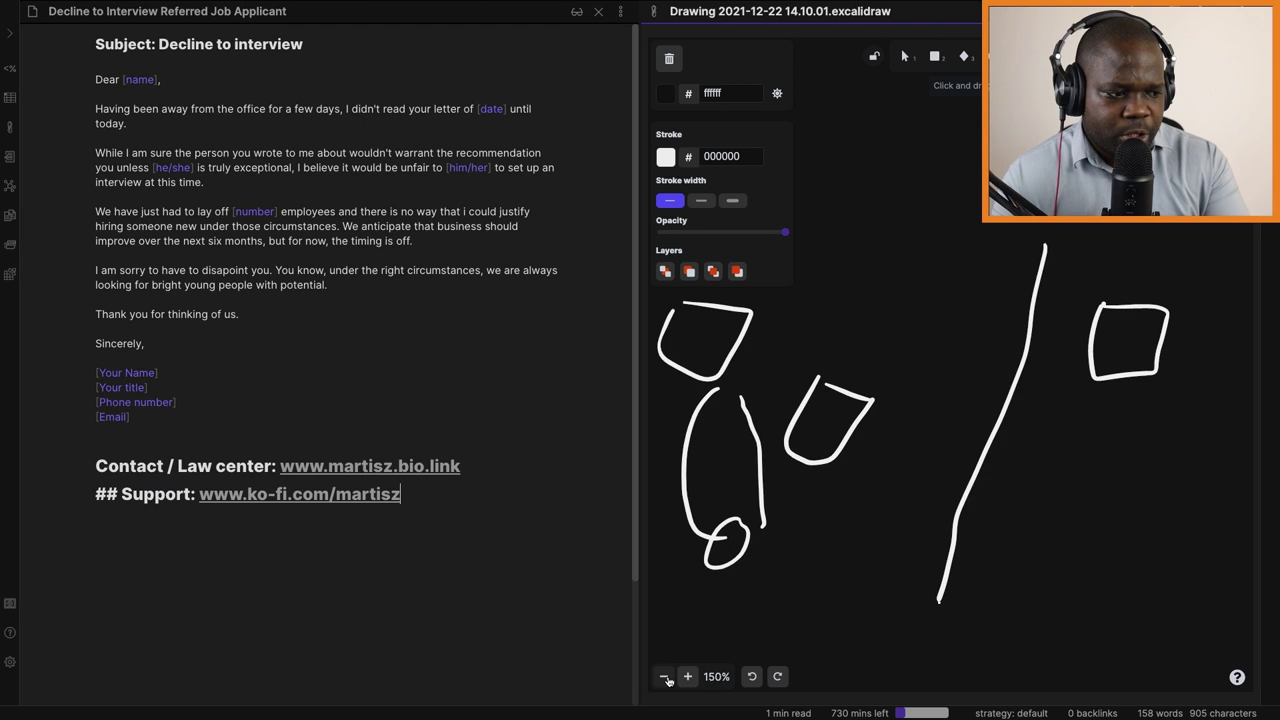
click(665, 678)
click(665, 678)
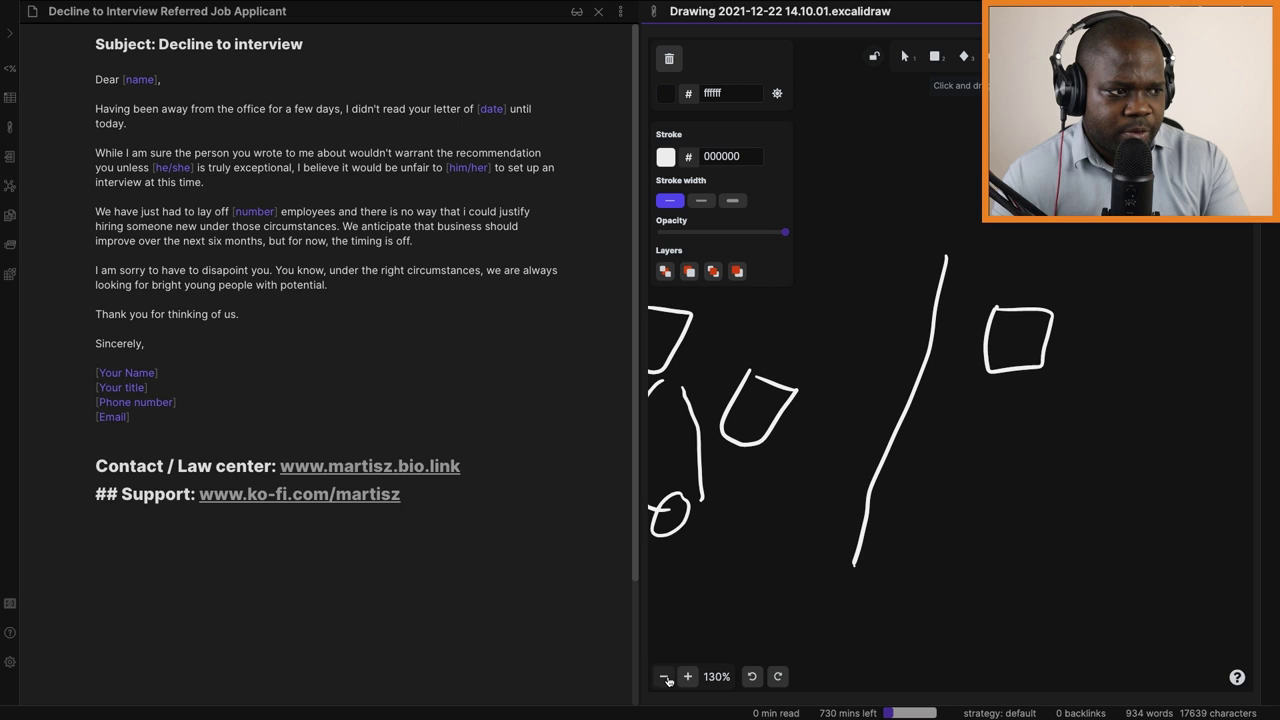
scroll(751, 556, left, 5)
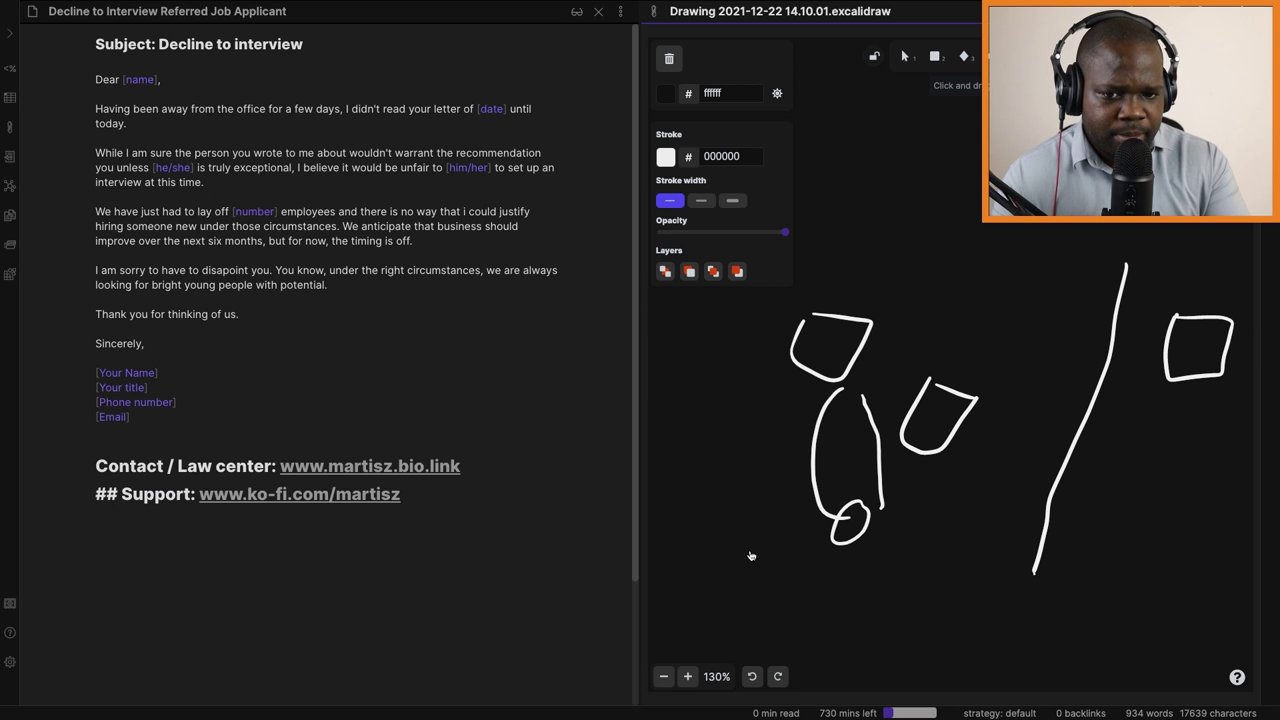
key(ctrl+minus)
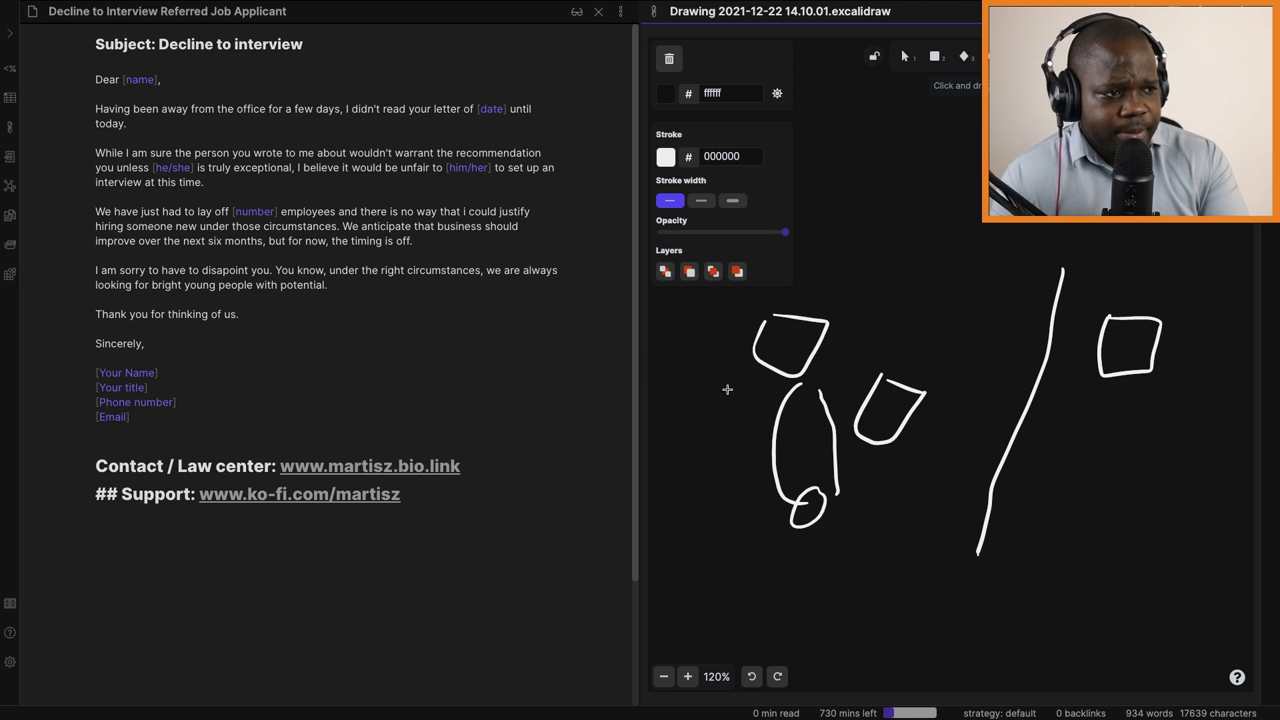
scroll(727, 389, up, 2)
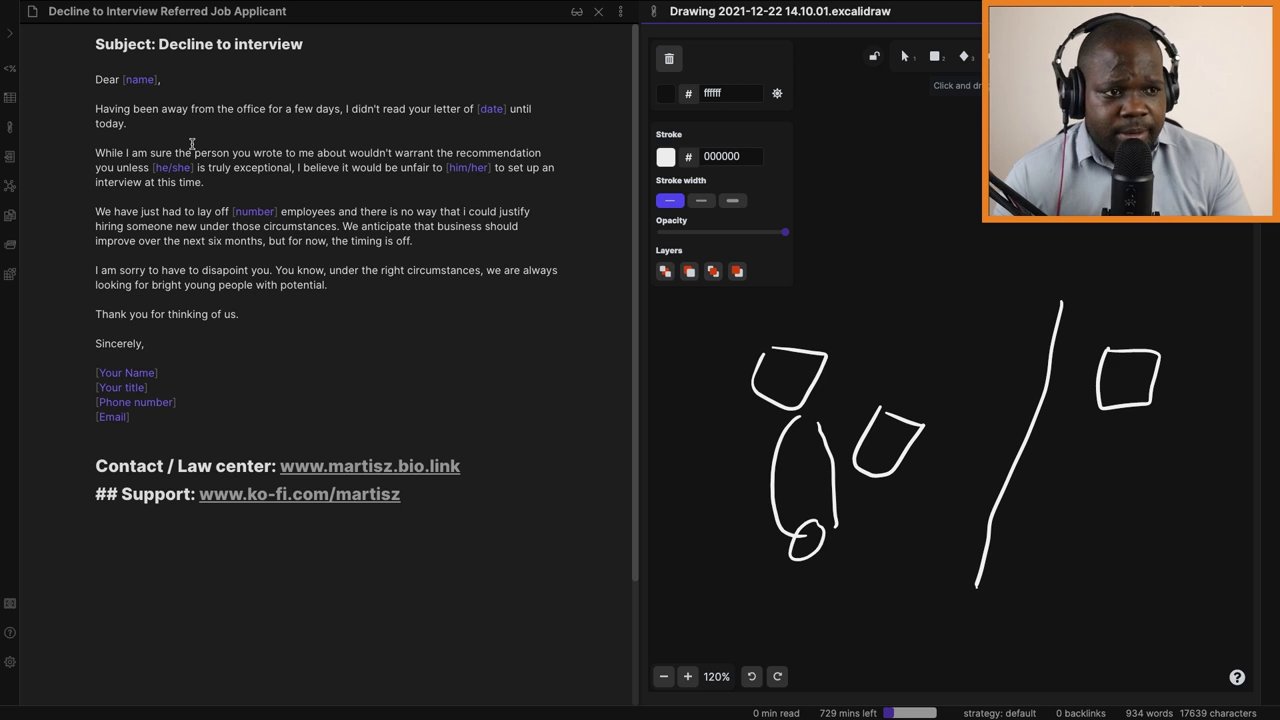
Replace "letter" with "email" in the opening paragraph and capitalise the standalone "i" before "could justify" in the third paragraph.
click(448, 106)
text(email)
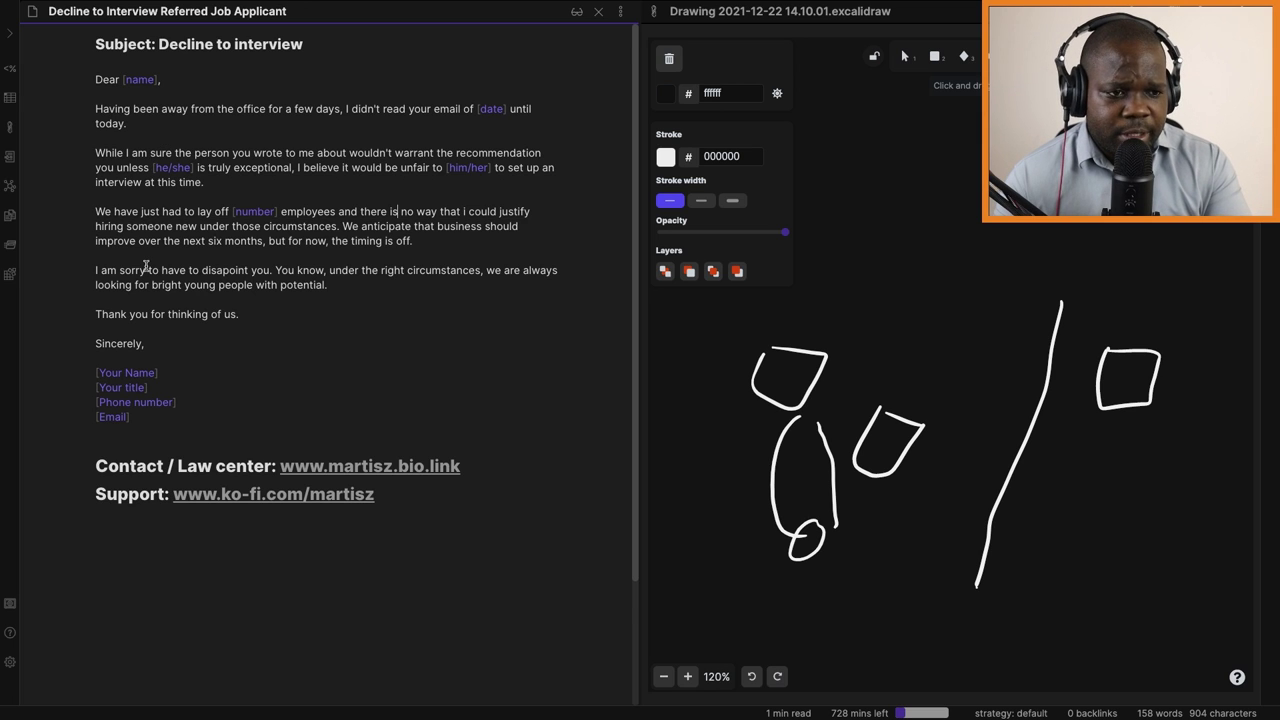
scroll(146, 266, down, 1)
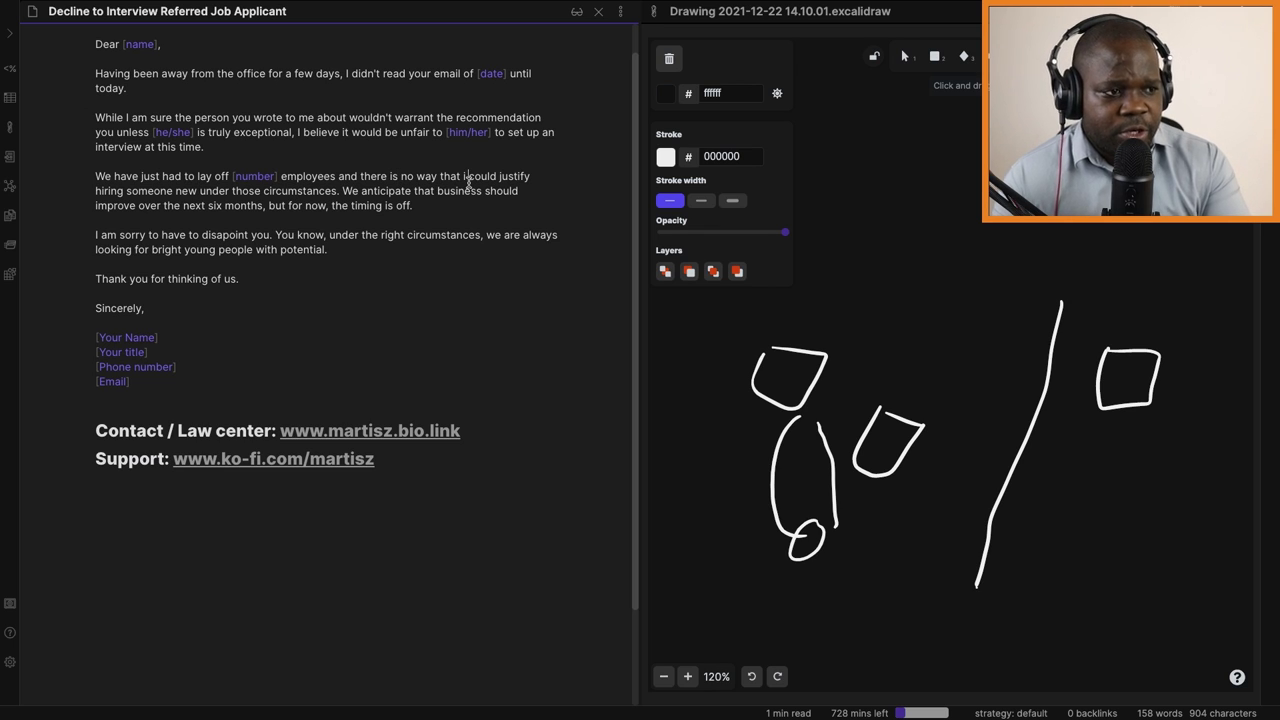
click(467, 177)
key(BackSpace)
text(I)
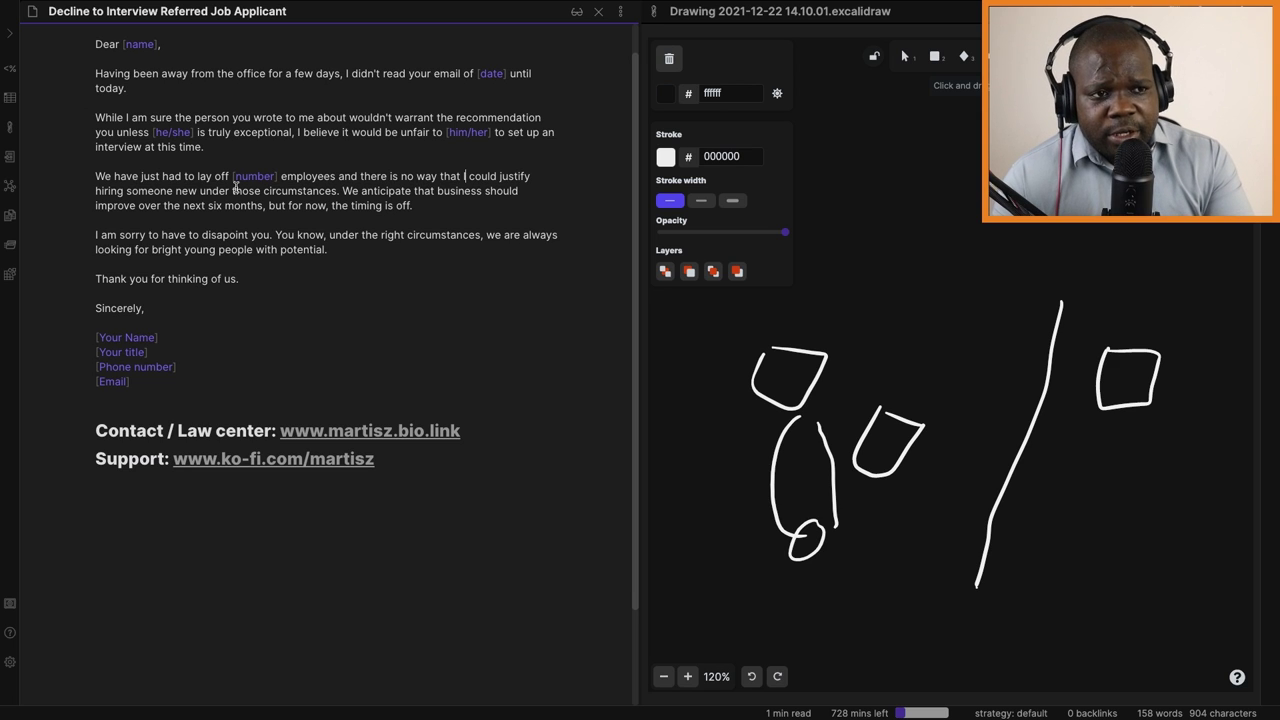
scroll(236, 187, up, 1)
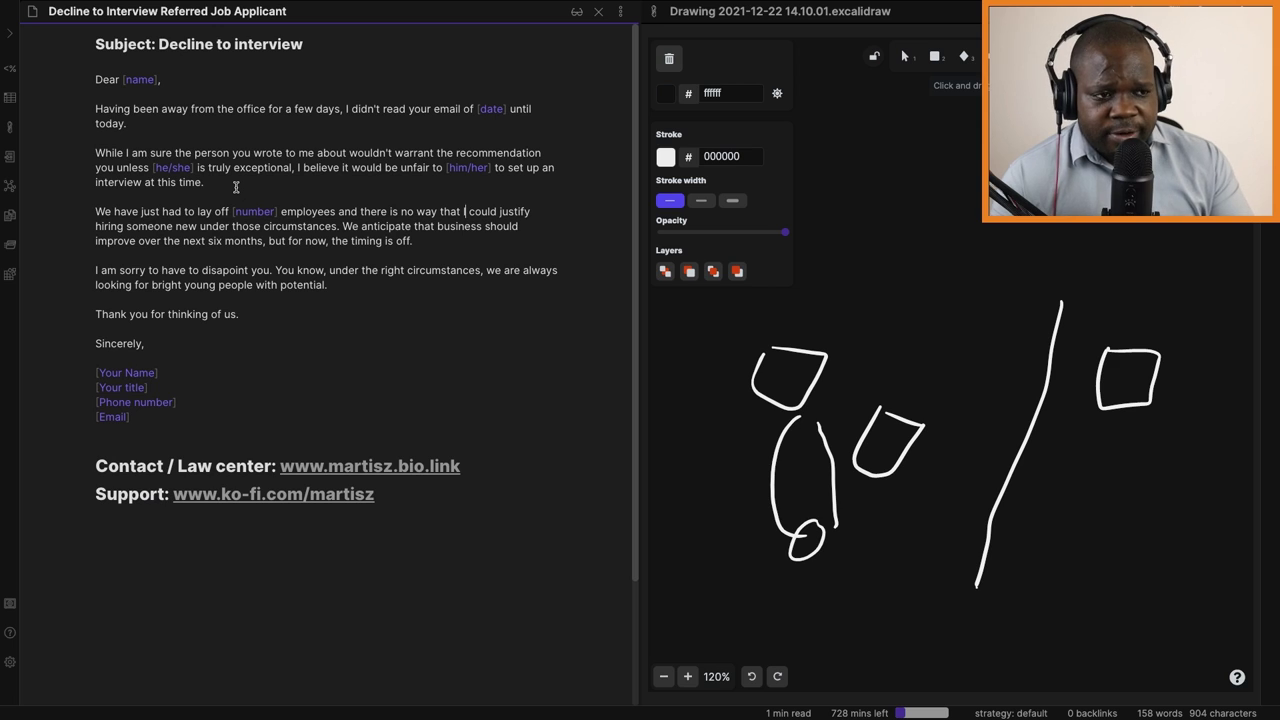